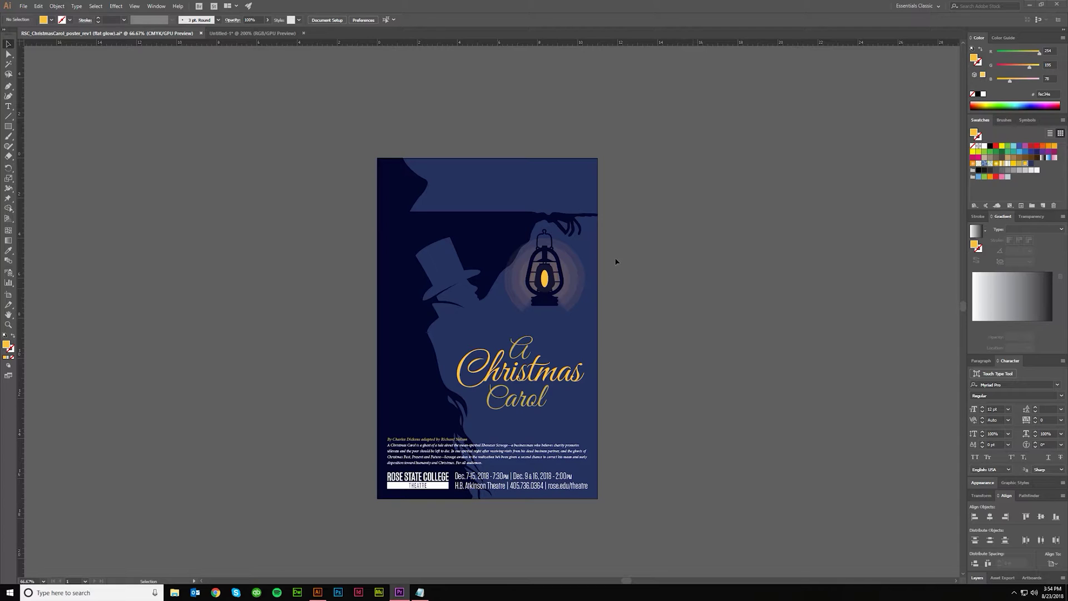
# - Switch from the Christmas Carol poster to the Untitled-1 lantern artwork document
pyautogui.click(251, 35)
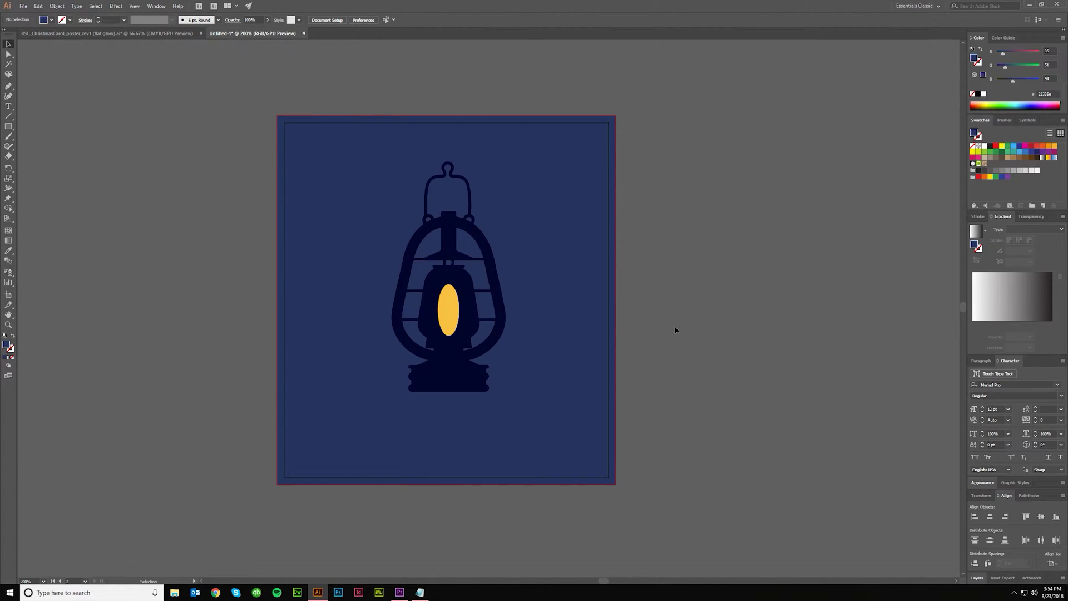
# - Draw a circle outward from the flame's centre with the Ellipse tool and fill it red
pyautogui.click(8, 126)
pyautogui.click(44, 146)
pyautogui.moveTo(449, 309); pyautogui.dragTo(489, 347)
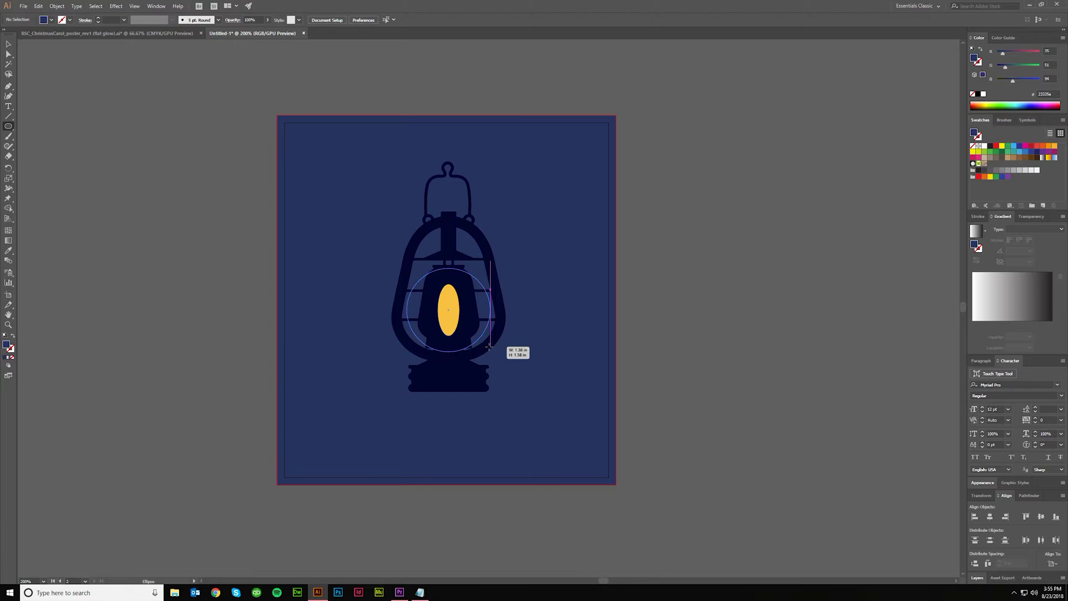
pyautogui.moveTo(489, 347); pyautogui.dragTo(488, 348)
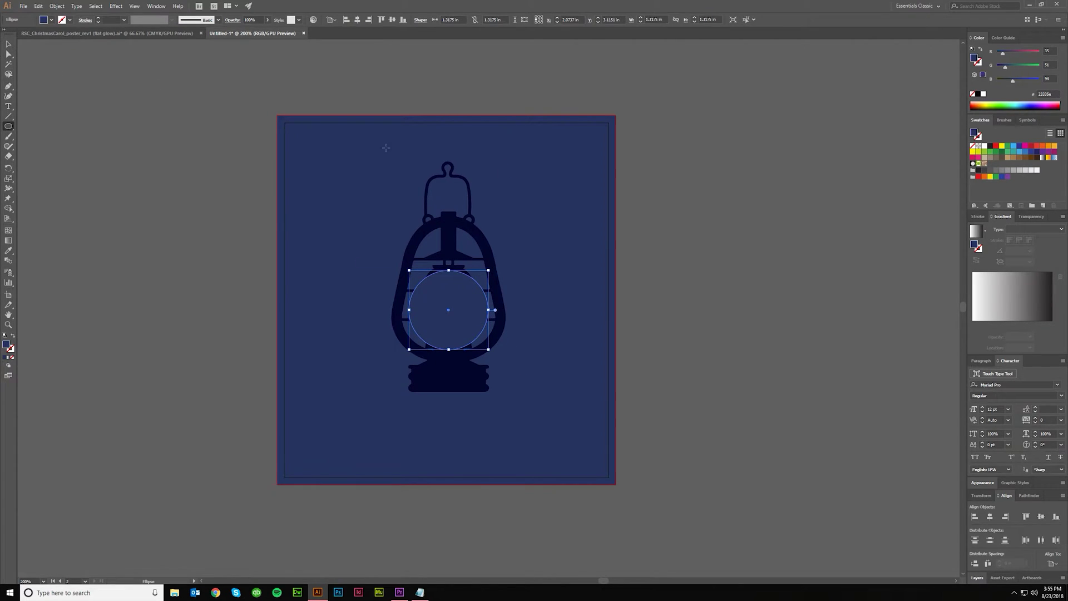
pyautogui.click(996, 146)
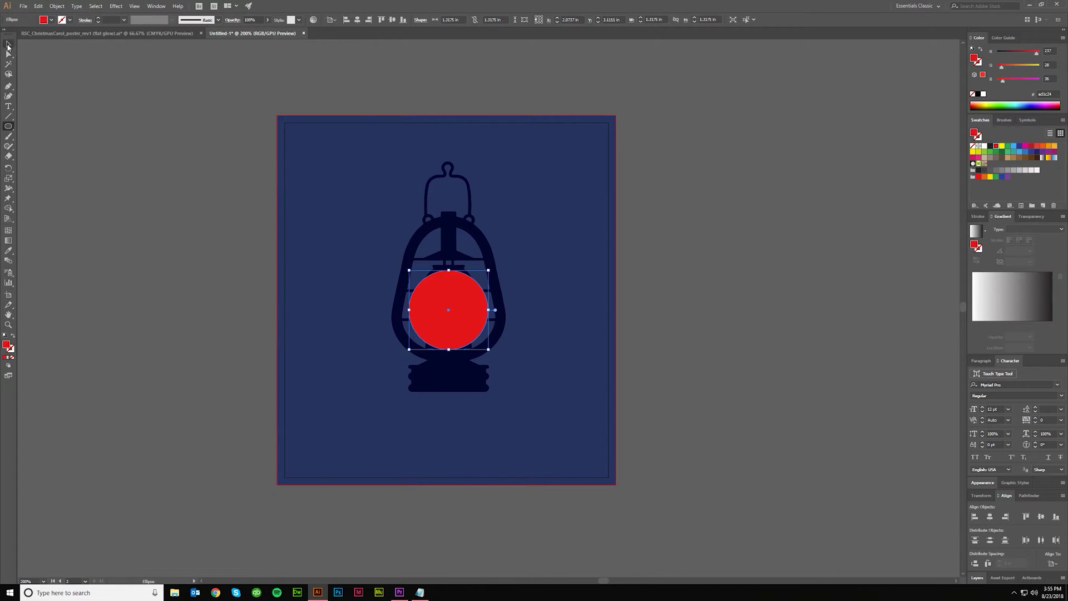
# - Paste a copy of the red circle behind it and enlarge it to about 3.9 in wide
pyautogui.click(8, 44)
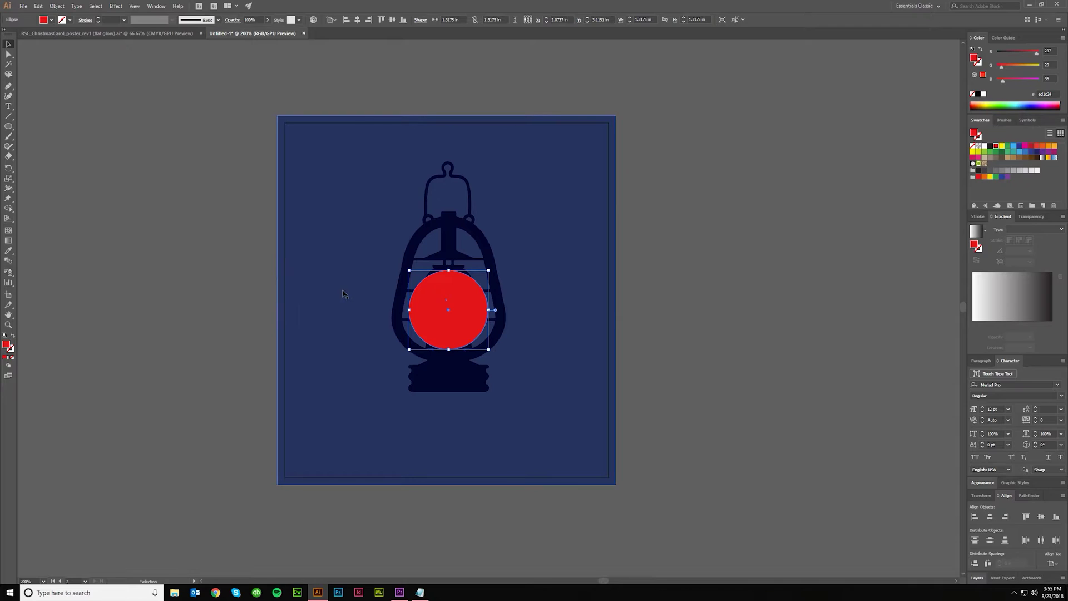
pyautogui.press('a')
pyautogui.hotkey('ctrl', 'c')
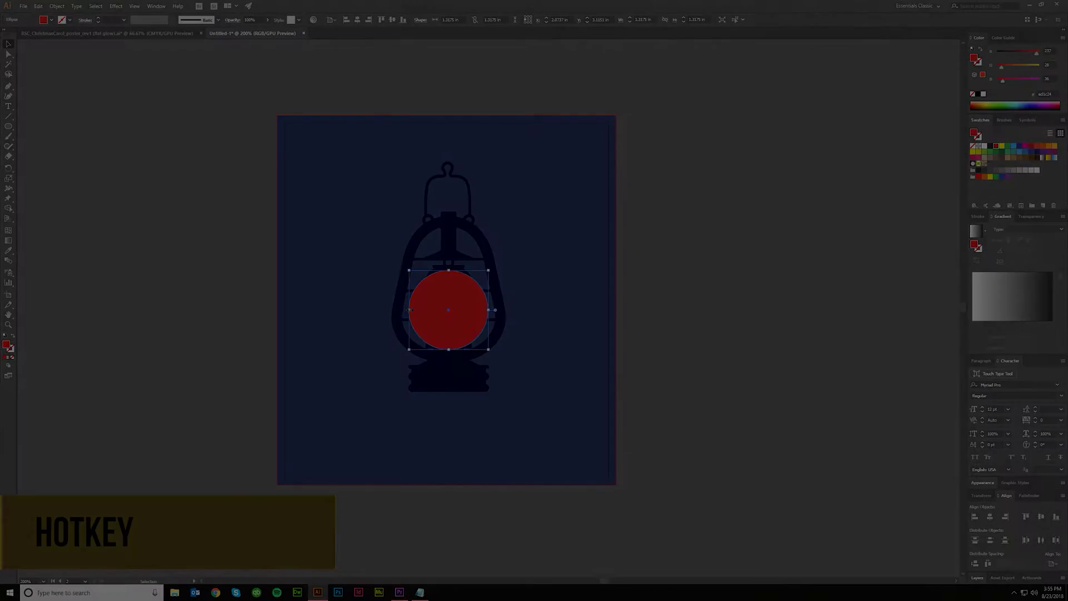
pyautogui.press('v')
pyautogui.hotkey('ctrl', 'b')
pyautogui.moveTo(410, 310); pyautogui.dragTo(331, 315)
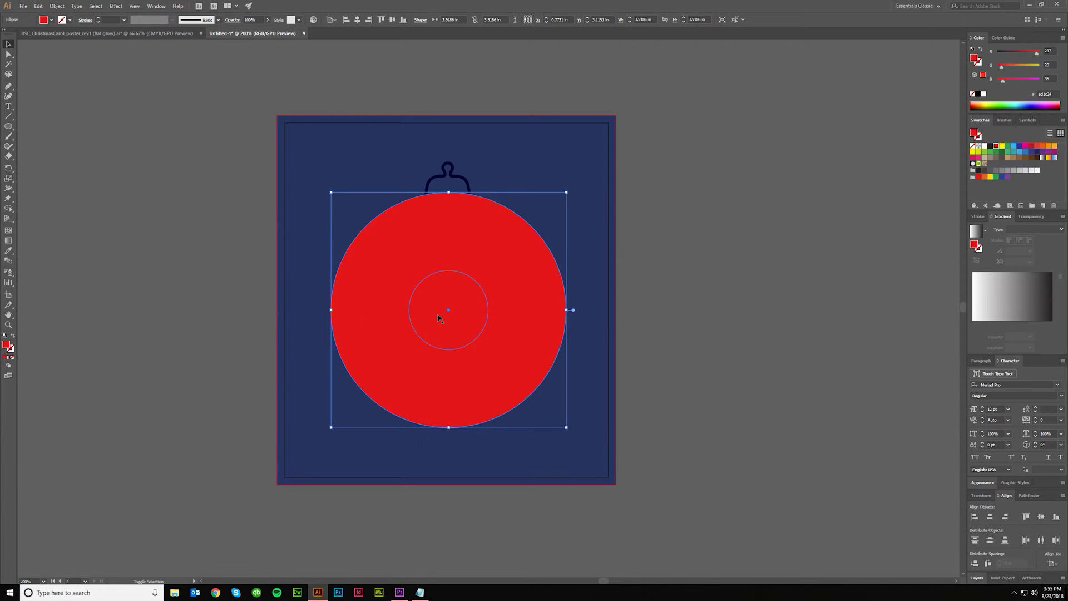
# - Swap fill and stroke so the circles become red outlines
pyautogui.hotkey('shift', 'x')
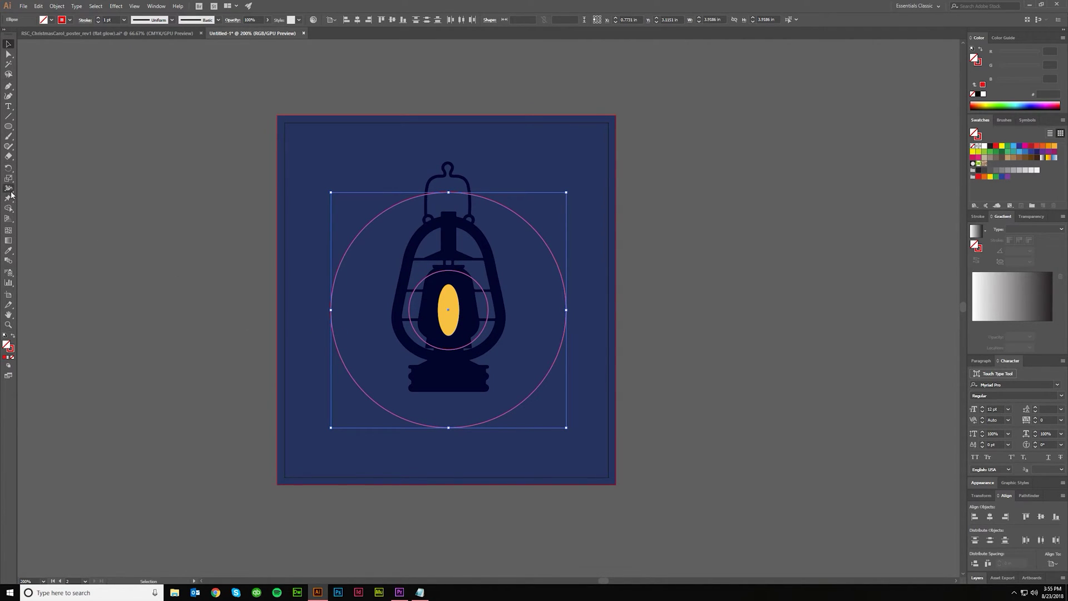
pyautogui.hotkey('shift', 'x')
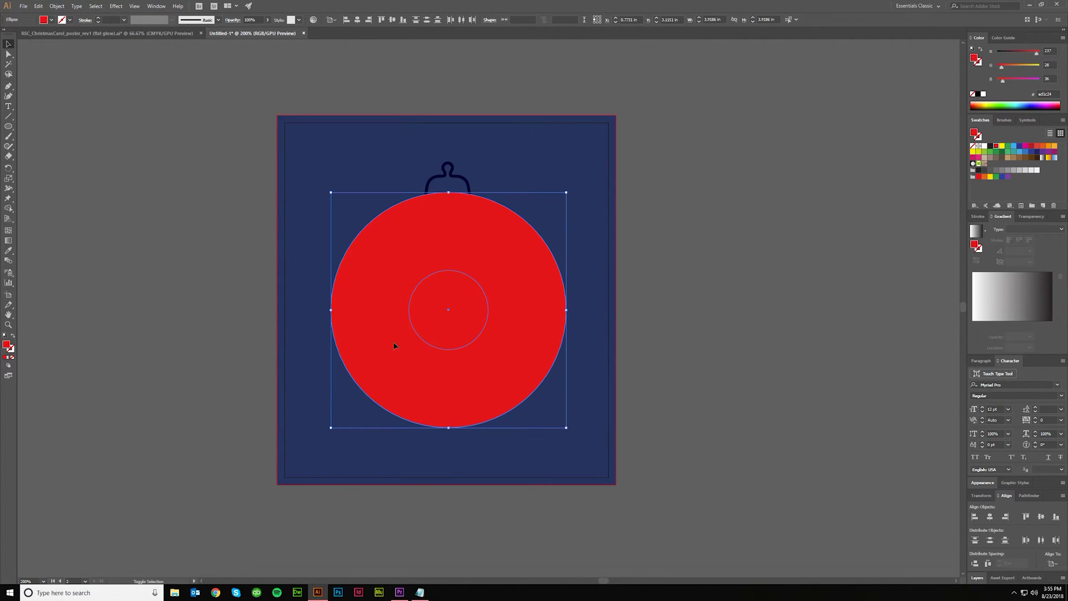
pyautogui.hotkey('shift', 'x')
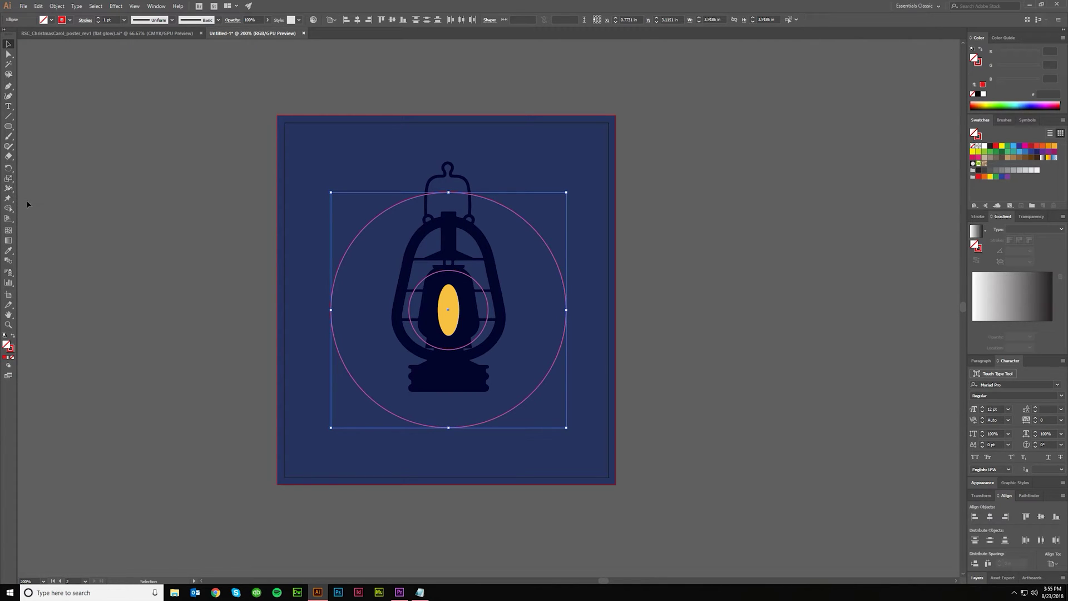
# - Blend the small circle into the large one, then bring up Blend Options
pyautogui.click(9, 260)
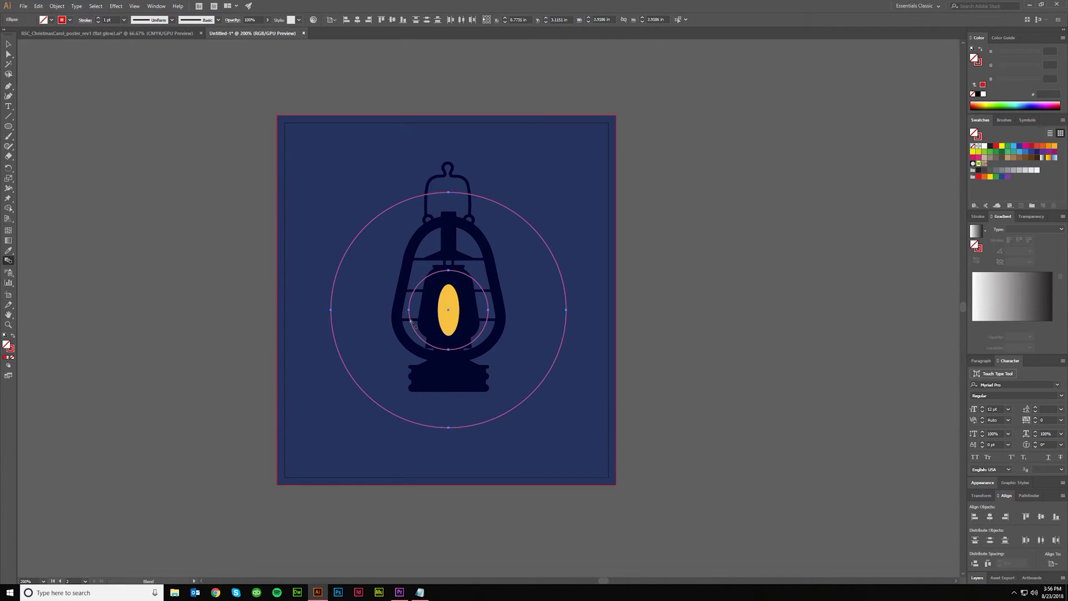
pyautogui.click(337, 347)
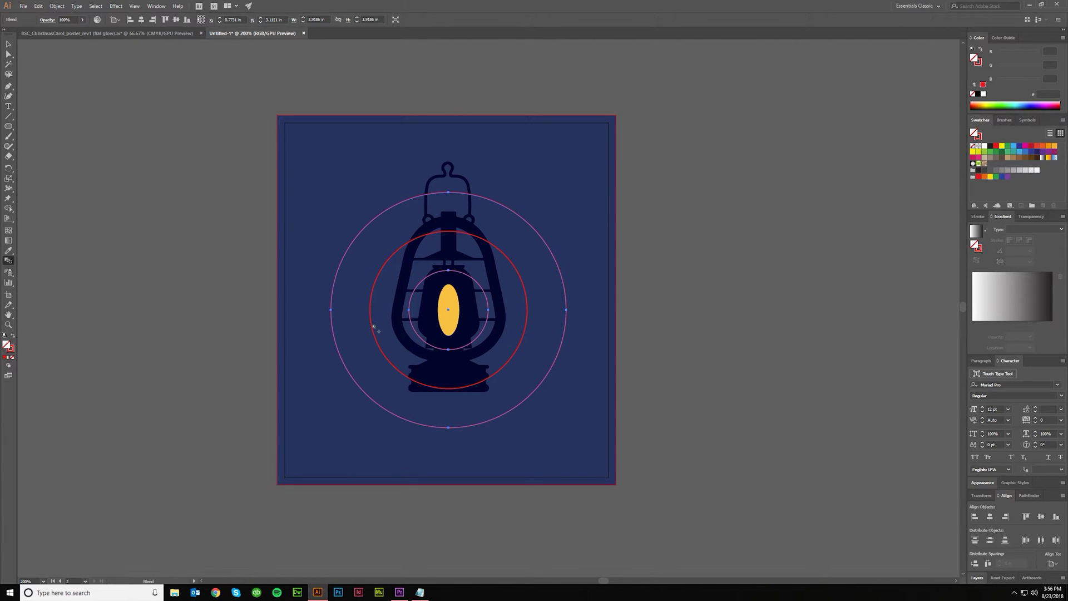
pyautogui.doubleClick(8, 261)
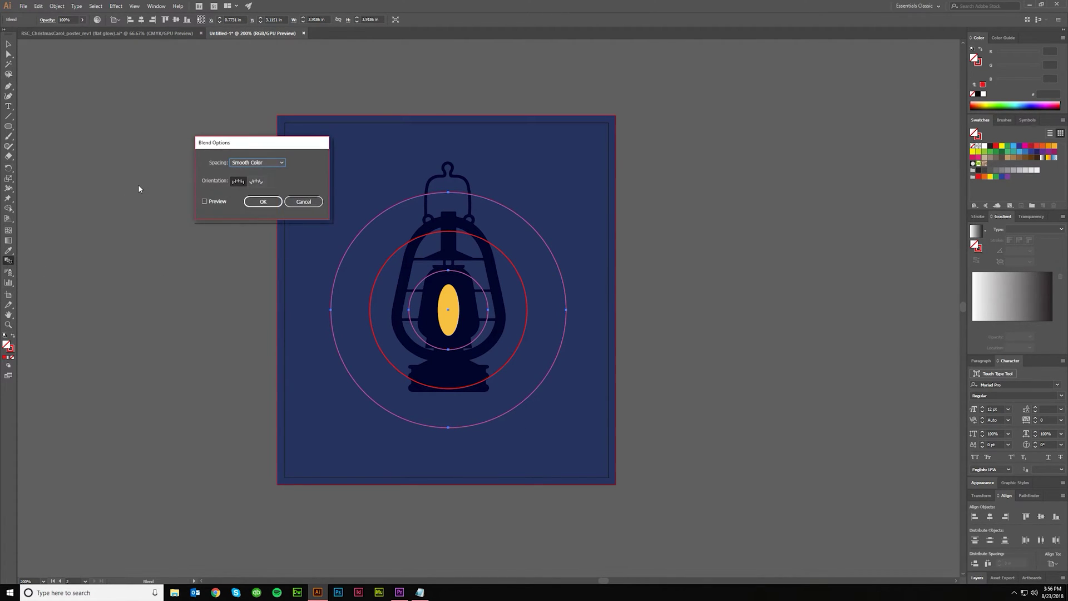
# - Set the blend spacing to Specified Steps with 3 steps, with preview on
pyautogui.click(204, 202)
pyautogui.click(281, 162)
pyautogui.click(259, 183)
pyautogui.press('Up')
pyautogui.press('Up')
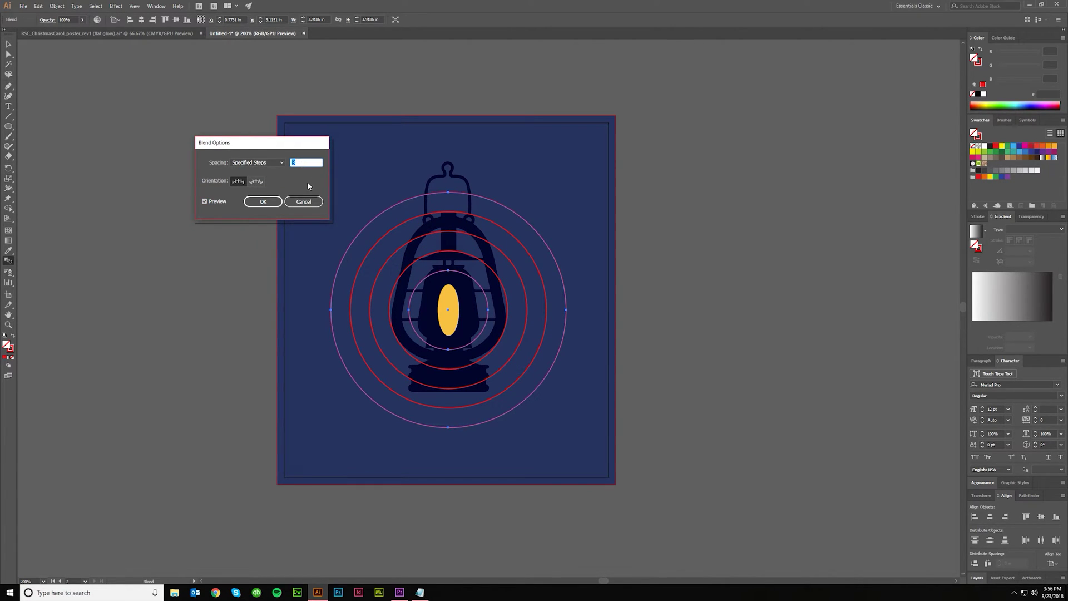
pyautogui.click(276, 202)
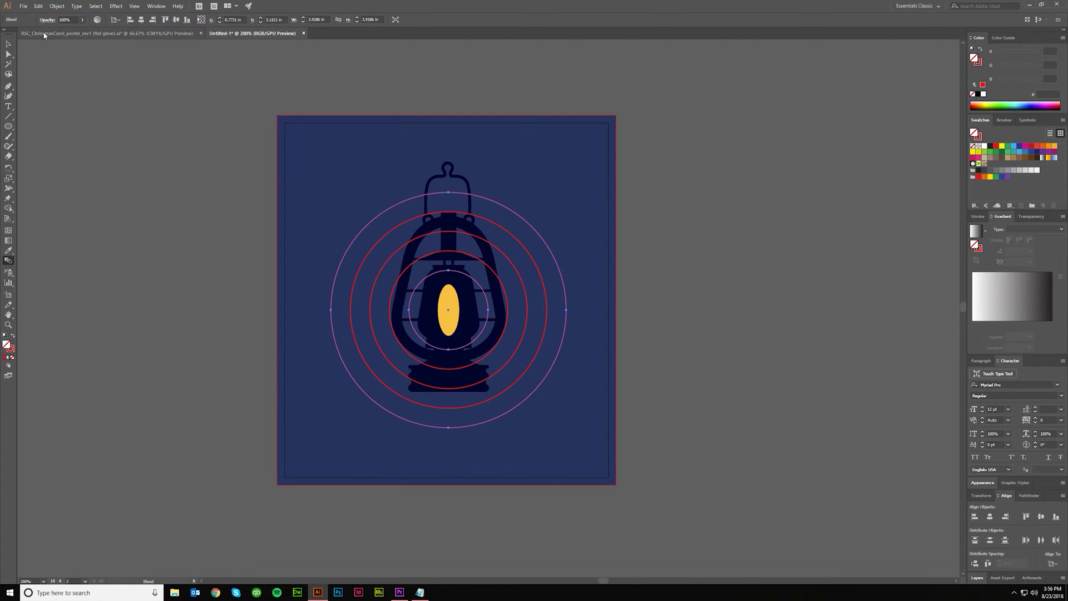
# - Expand the blend into separate concentric circles and give them a solid red fill
pyautogui.click(57, 7)
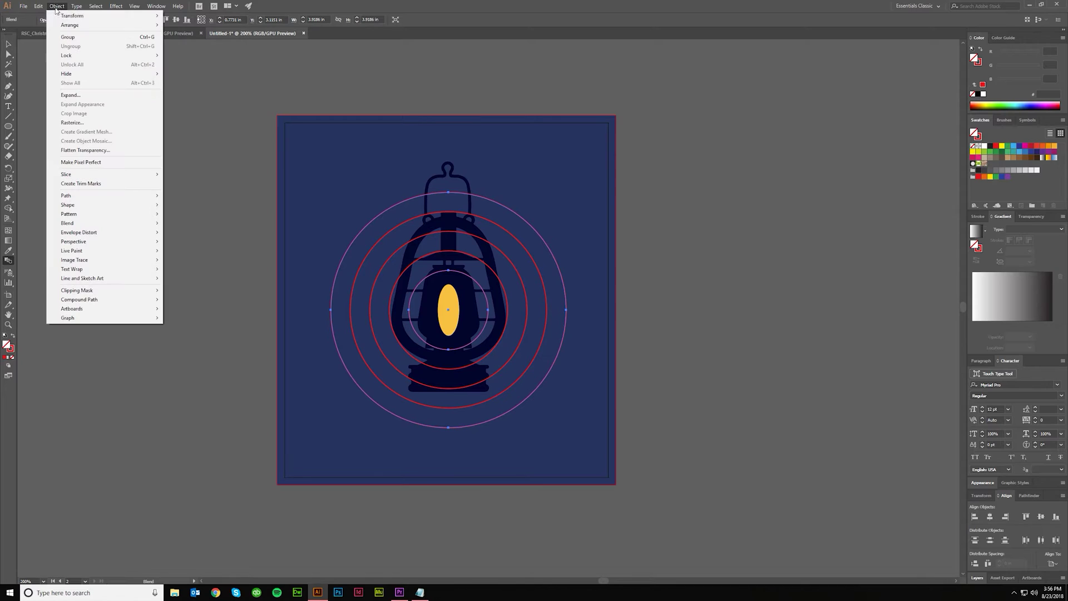
pyautogui.click(78, 97)
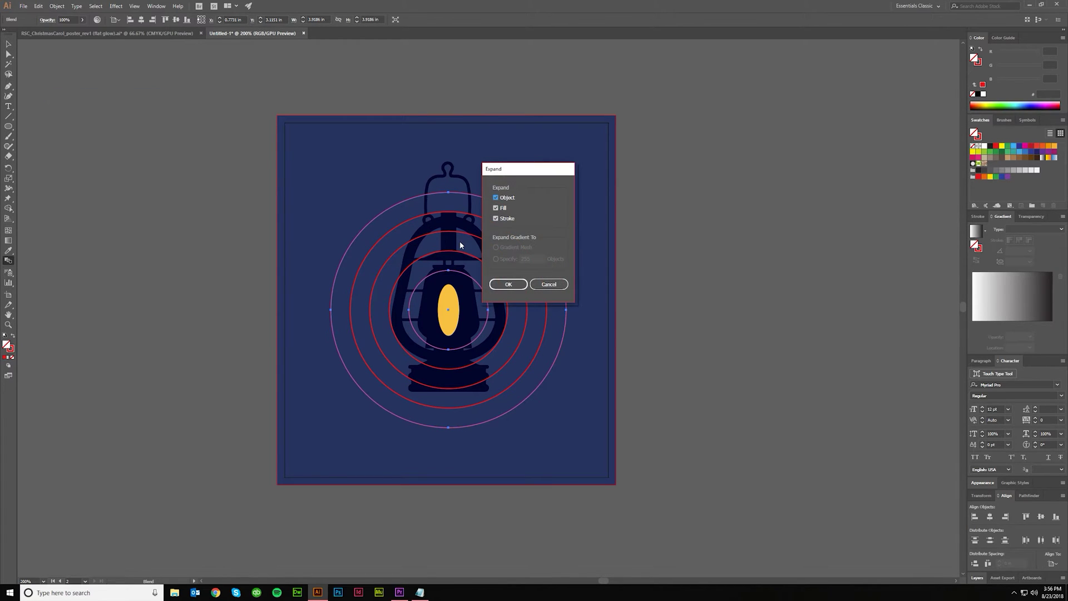
pyautogui.click(500, 285)
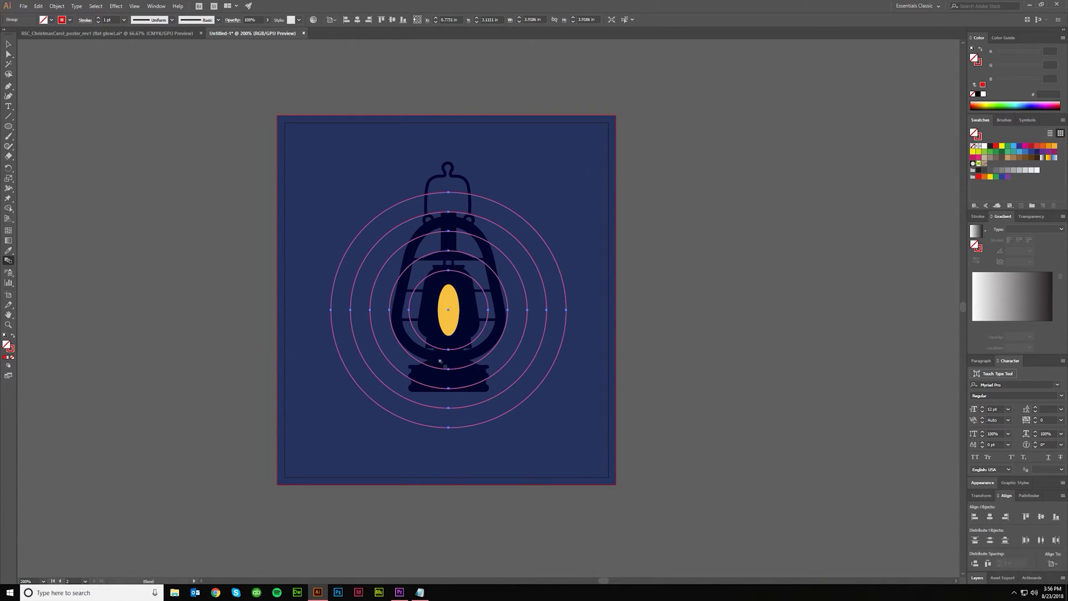
pyautogui.press('v')
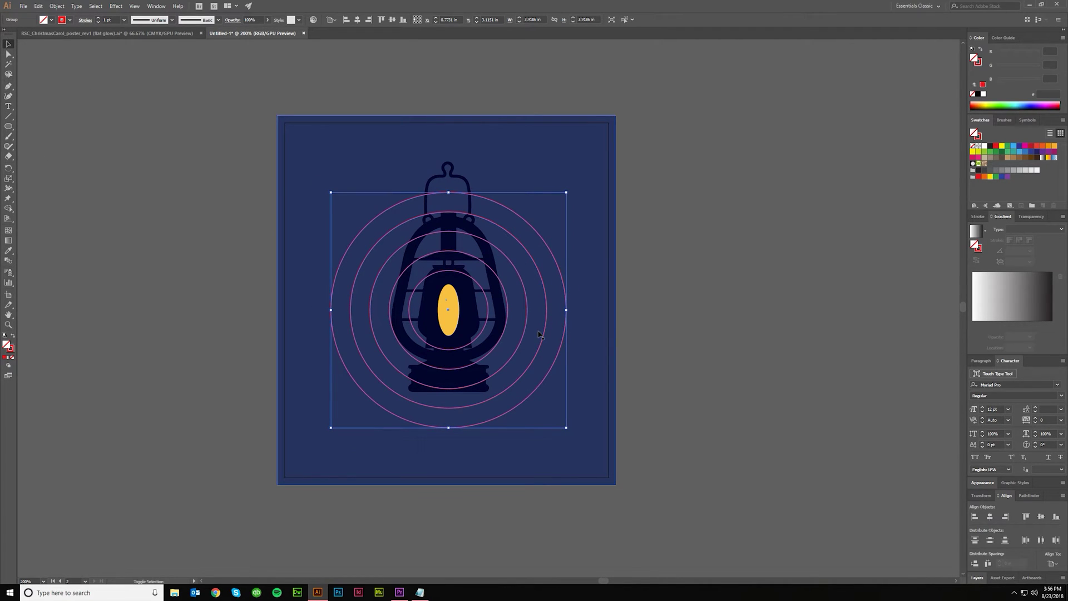
pyautogui.hotkey('shift', 'x')
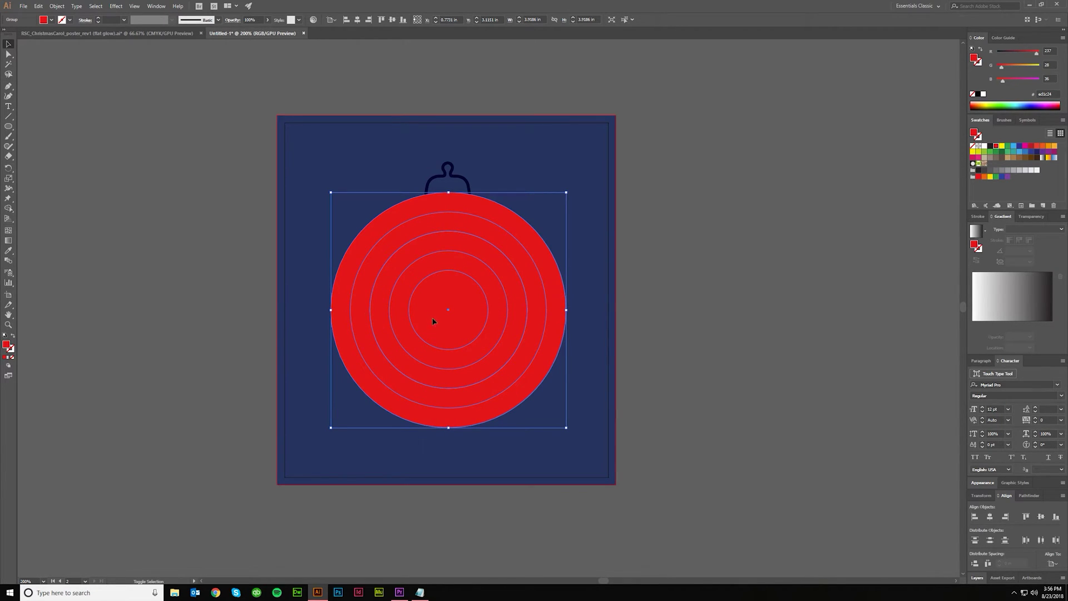
# - Give the concentric circles the flame's yellow using the Eyedropper
pyautogui.hotkey('shift', 'x')
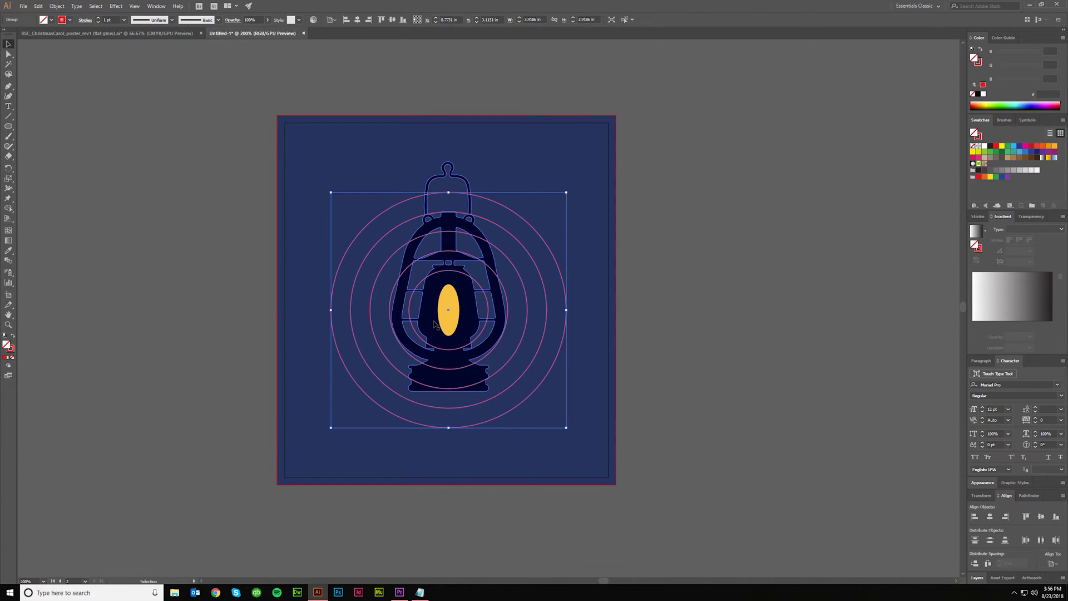
pyautogui.press('i')
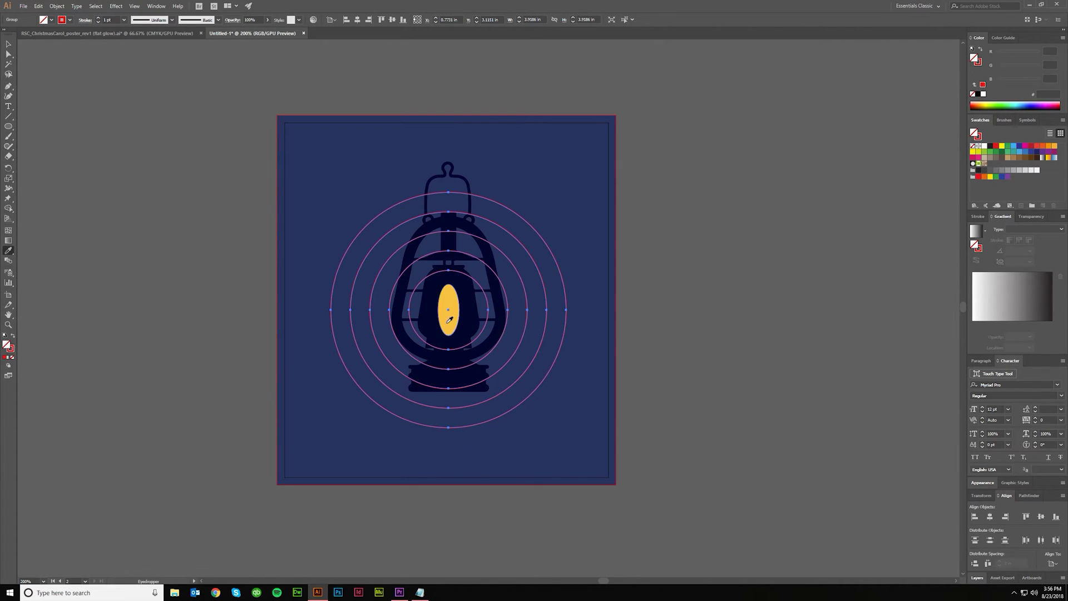
pyautogui.click(450, 289)
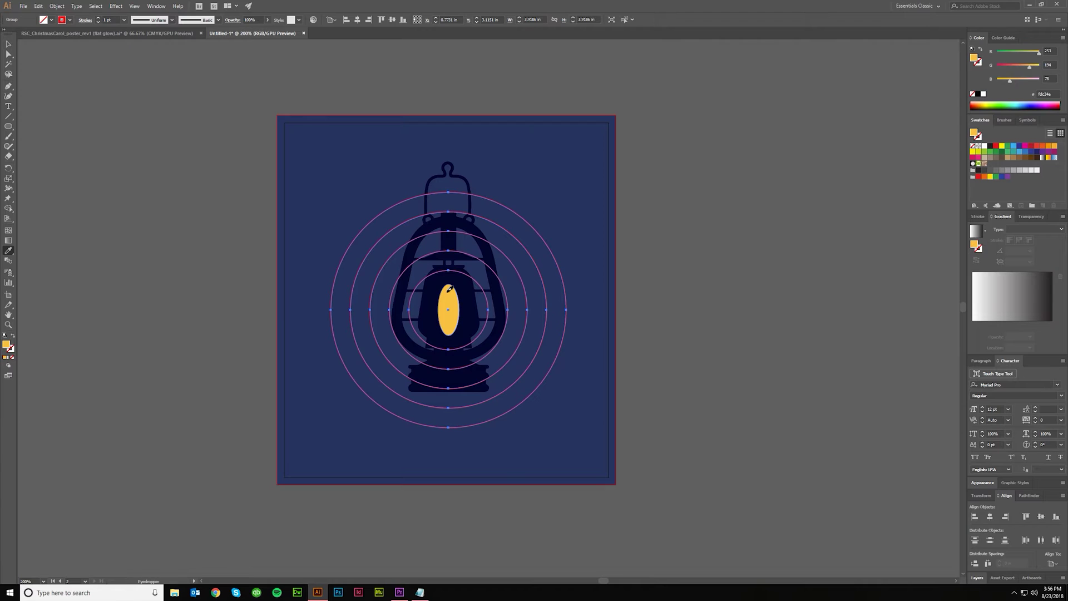
pyautogui.press('v')
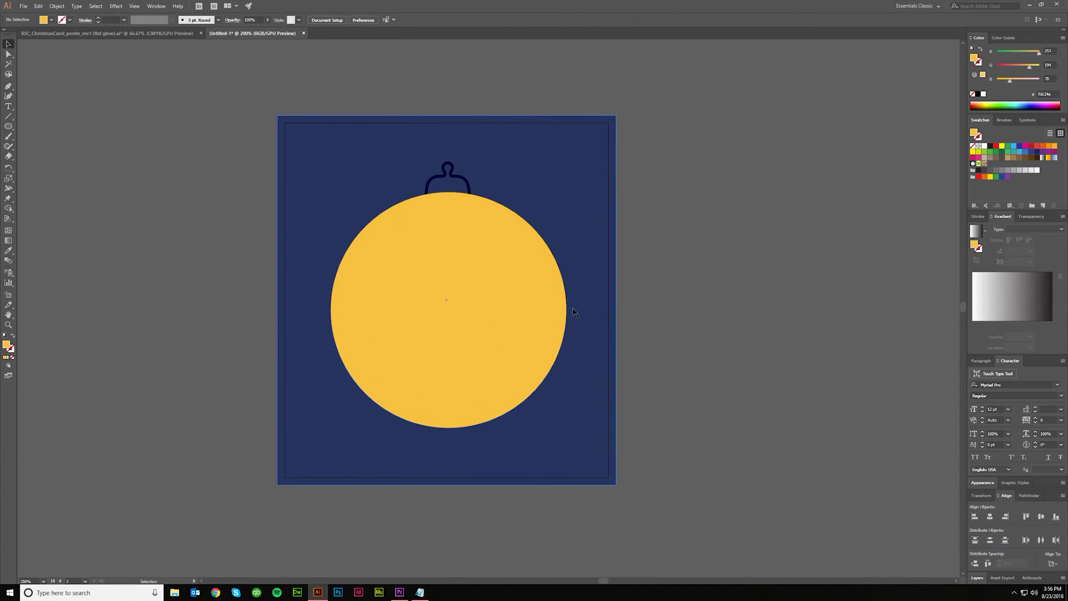
# - Select the circle group, briefly moving it aside to check the lantern beneath
pyautogui.click(573, 313)
pyautogui.click(551, 310)
pyautogui.moveTo(550, 312); pyautogui.dragTo(729, 317)
pyautogui.hotkey('ctrl', 'z')
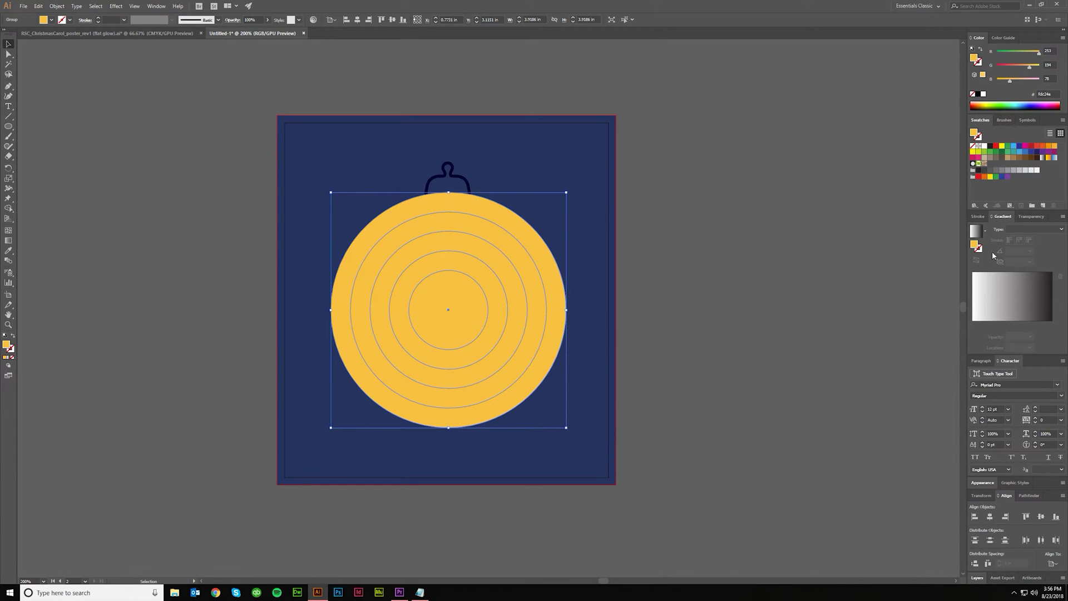
# - Set the circle group's opacity to 10% in Transparency, then undo it
pyautogui.click(1032, 216)
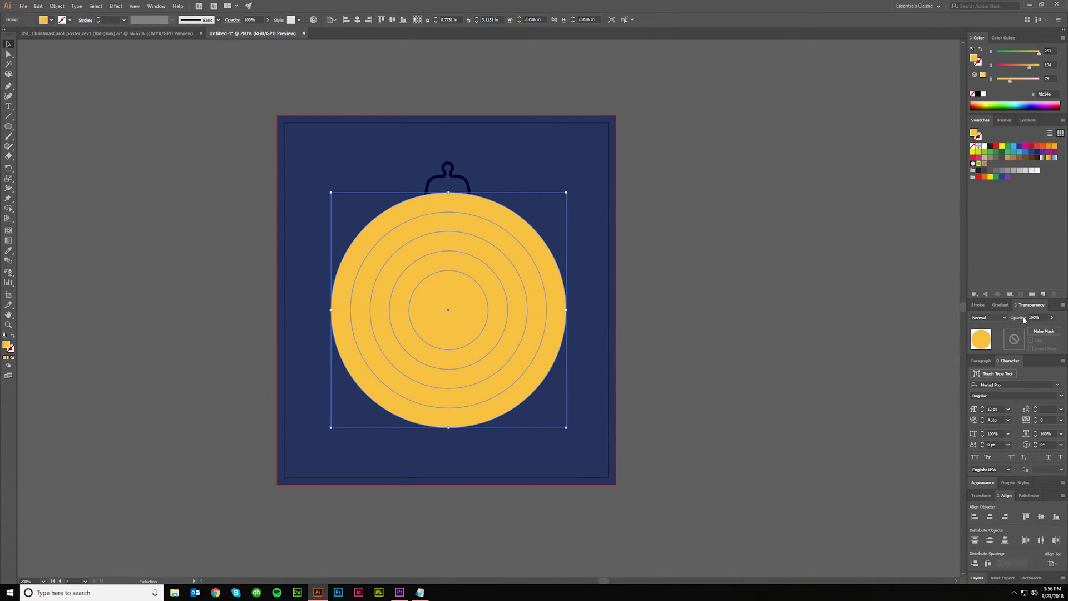
pyautogui.click(1028, 318)
pyautogui.write('10')
pyautogui.press('Return')
pyautogui.click(773, 315)
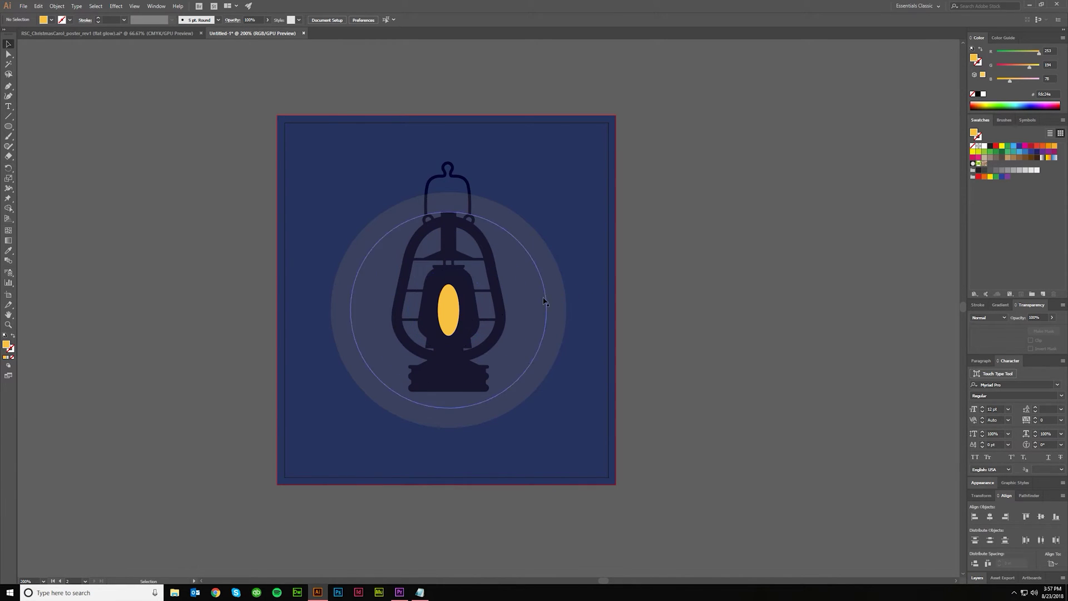
pyautogui.hotkey('ctrl', 'z')
# - Ungroup the glow circles and scale the outer circle down around the centre
pyautogui.rightClick(533, 299)
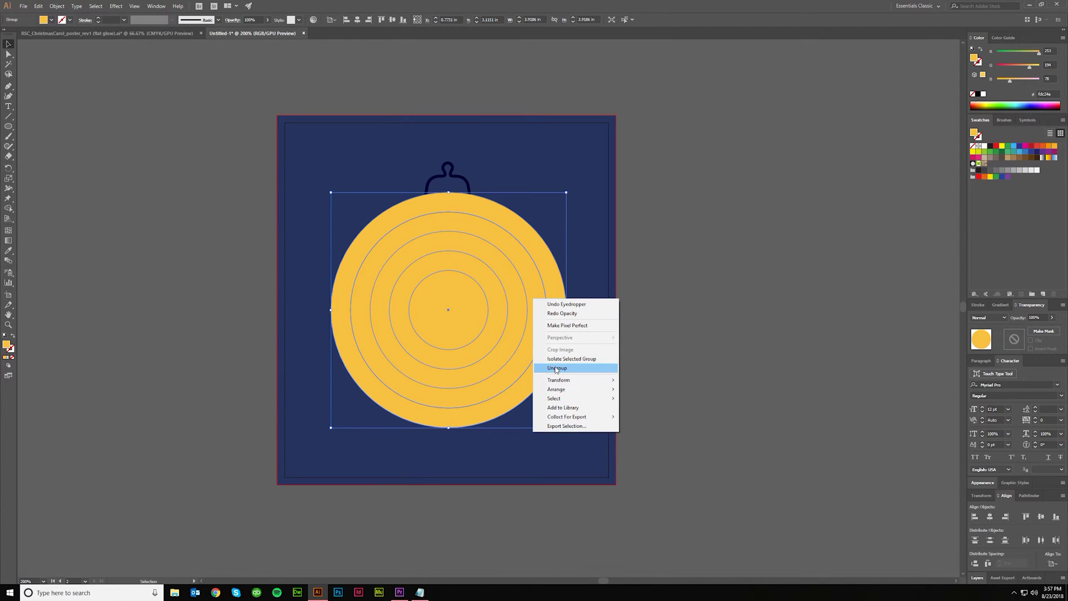
pyautogui.click(556, 368)
pyautogui.click(667, 370)
pyautogui.click(541, 311)
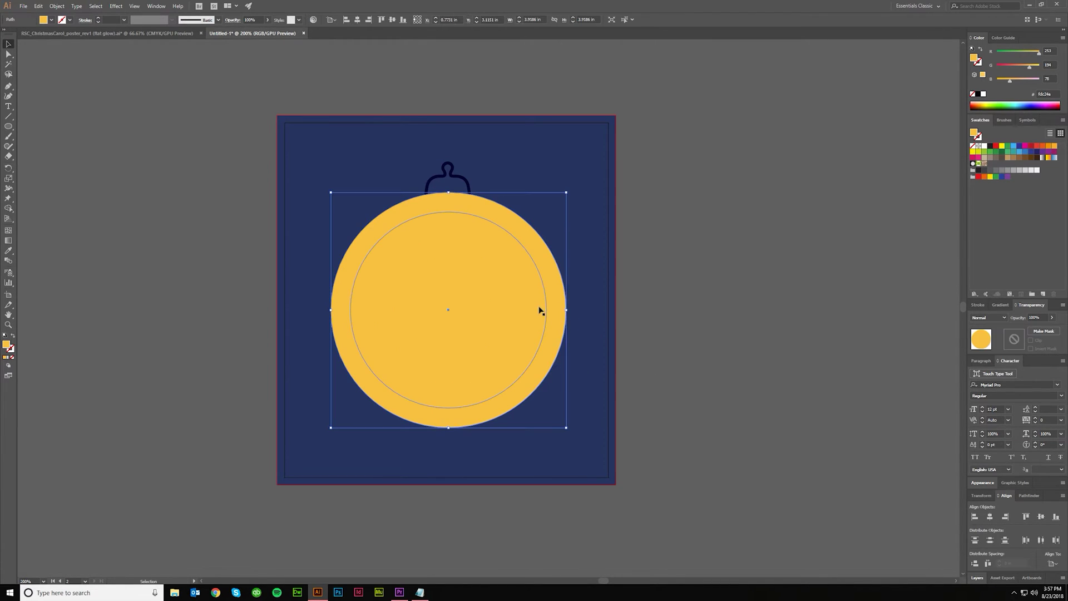
pyautogui.moveTo(539, 311); pyautogui.dragTo(491, 314)
# - Select all five yellow circles and set their opacity to 10%
pyautogui.keyDown('shift'); pyautogui.click(517, 317); pyautogui.keyUp('shift')
pyautogui.keyDown('shift'); pyautogui.click(544, 311); pyautogui.keyUp('shift')
pyautogui.keyDown('shift'); pyautogui.click(563, 309); pyautogui.keyUp('shift')
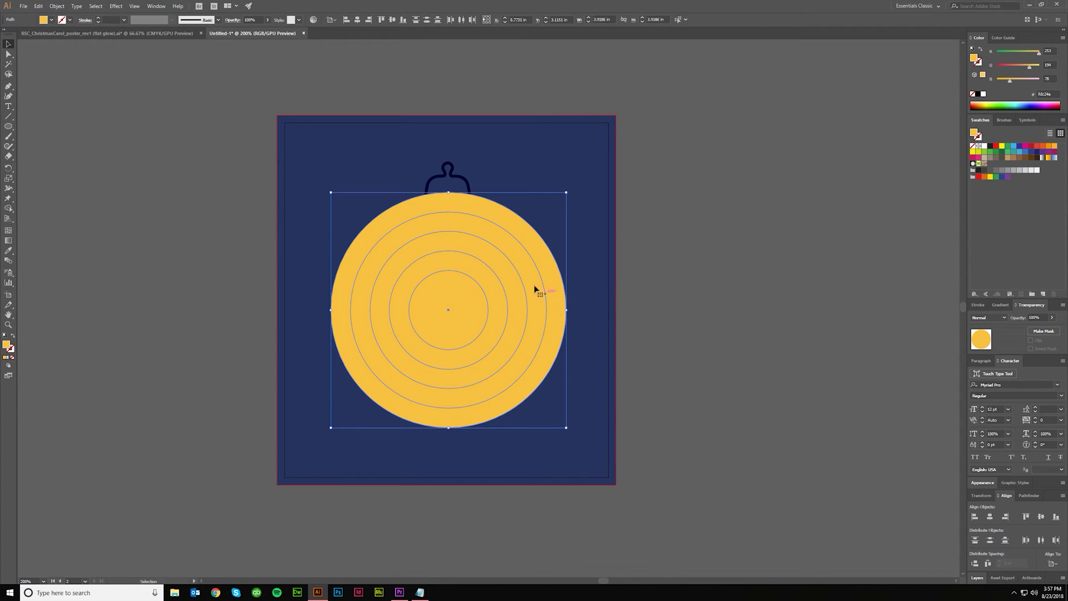
pyautogui.click(1034, 317)
pyautogui.write('10')
pyautogui.press('Return')
pyautogui.click(693, 353)
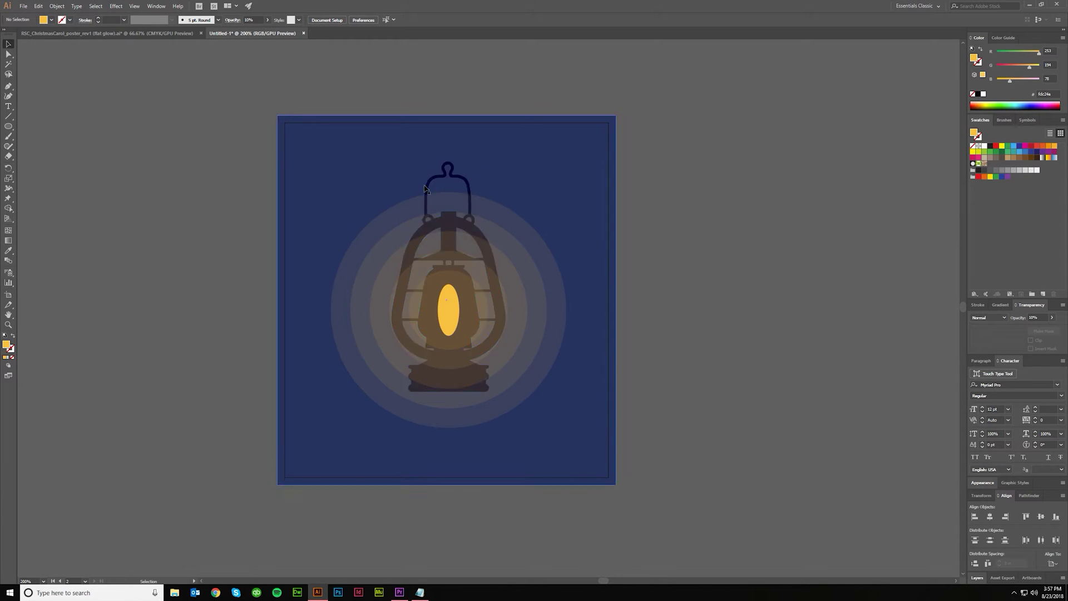
# - Send the five glow circles behind the lantern silhouette and pick the Rectangle tool
pyautogui.click(499, 289)
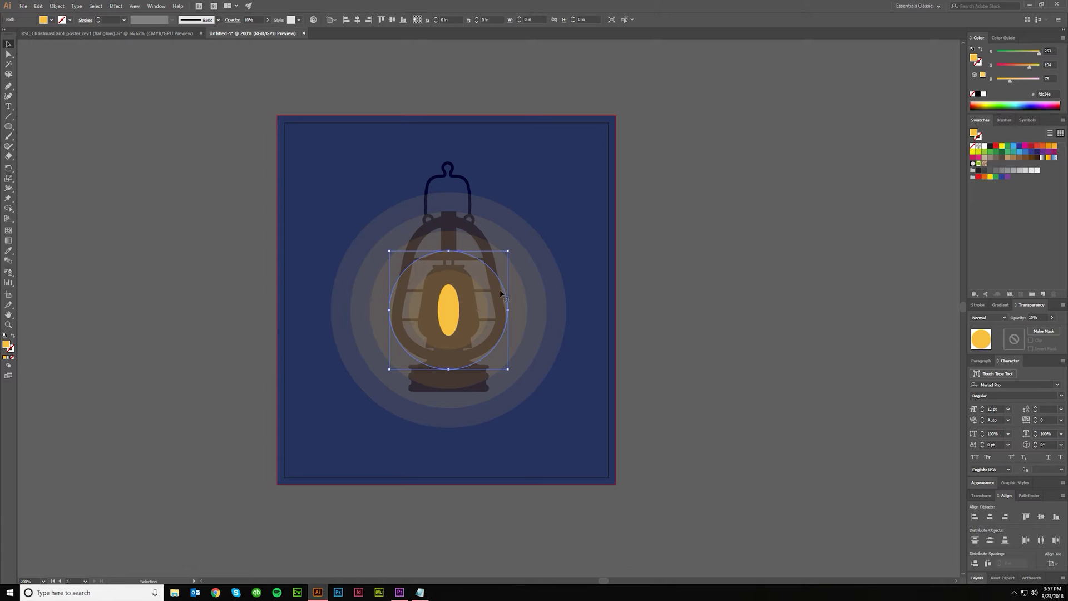
pyautogui.keyDown('shift'); pyautogui.click(518, 292); pyautogui.keyUp('shift')
pyautogui.keyDown('shift'); pyautogui.click(538, 297); pyautogui.keyUp('shift')
pyautogui.keyDown('shift'); pyautogui.click(556, 305); pyautogui.keyUp('shift')
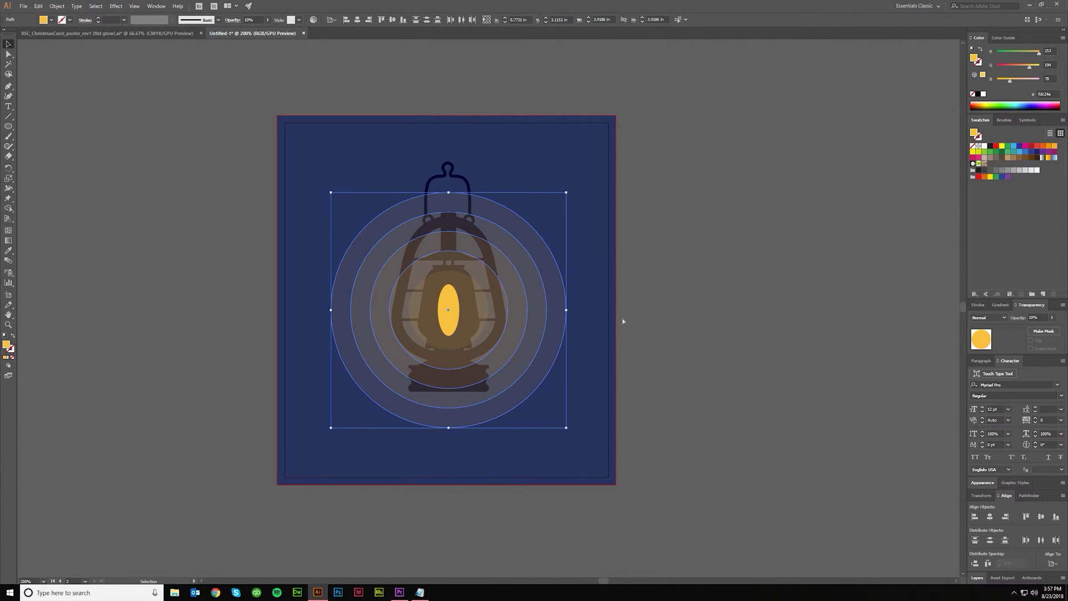
pyautogui.hotkey('ctrl', '[')
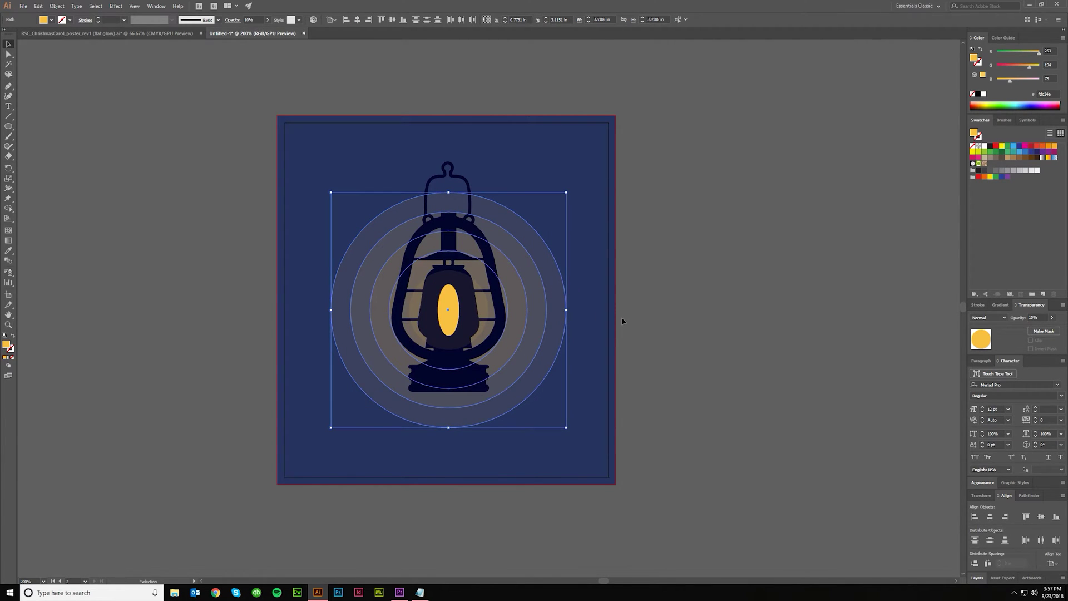
pyautogui.press('a')
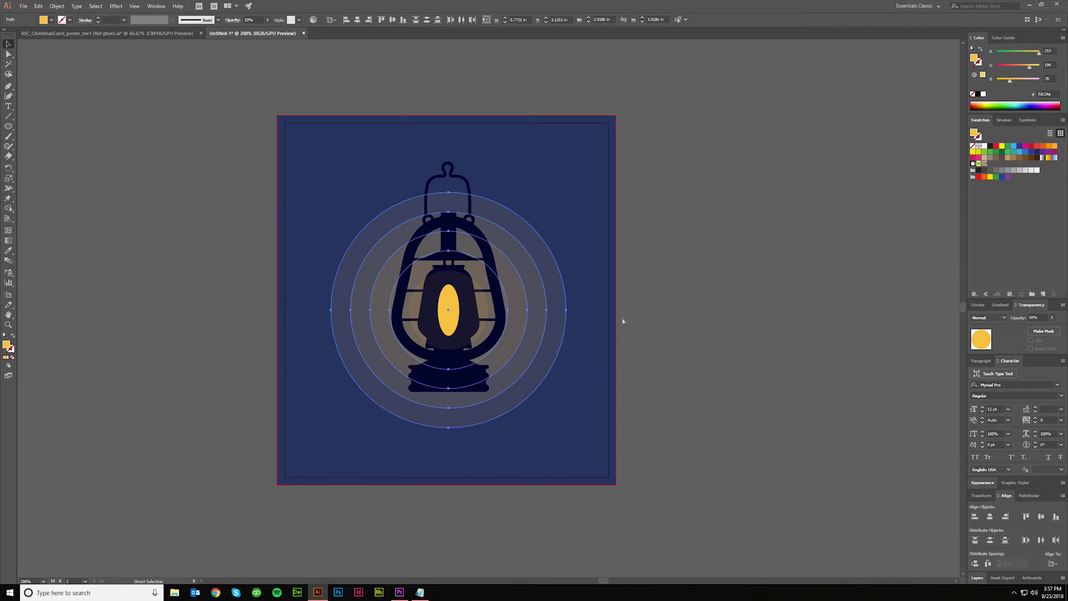
pyautogui.press('v')
pyautogui.click(622, 321)
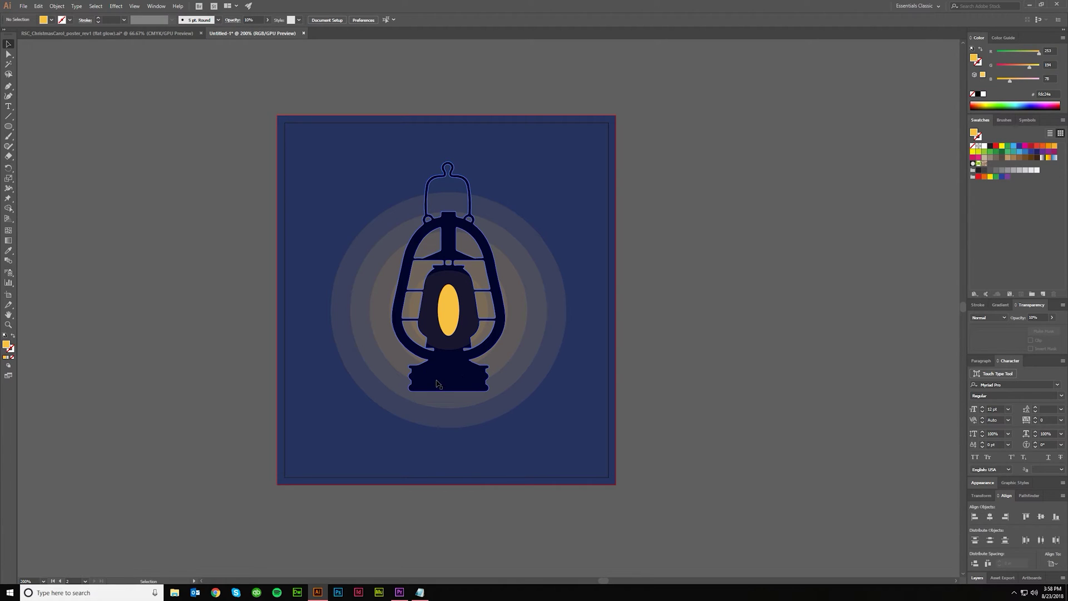
pyautogui.click(9, 126)
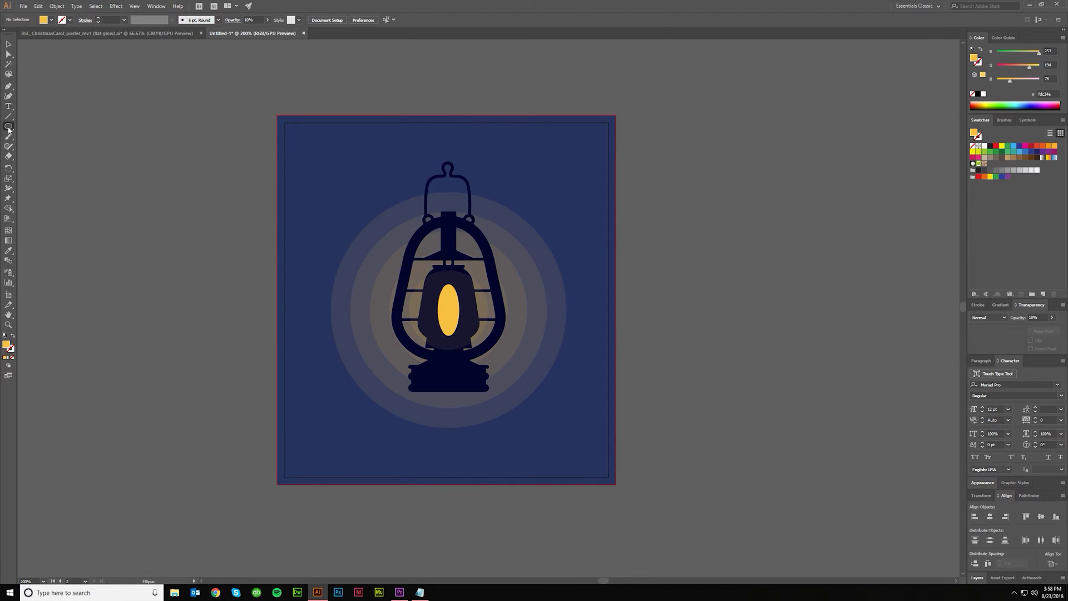
pyautogui.click(26, 127)
# - Draw a roughly 1.34 × 1.02 in rectangle directly beneath the lantern's base
pyautogui.scroll(4, 423, 398)
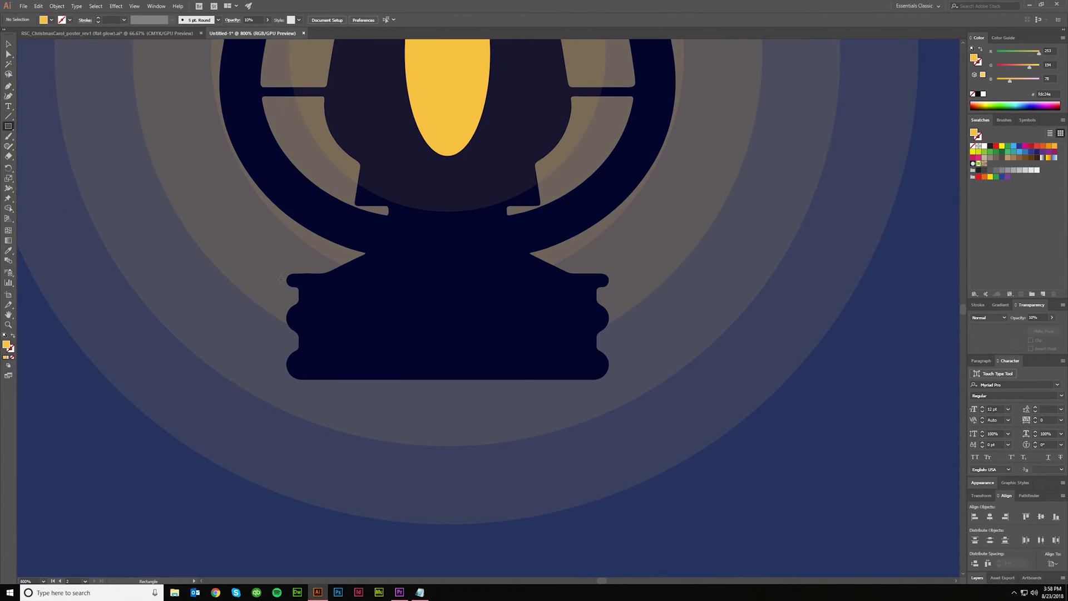
pyautogui.moveTo(286, 279); pyautogui.dragTo(606, 420)
pyautogui.hotkey('ctrl', '-')
pyautogui.hotkey('ctrl', '-')
pyautogui.press('v')
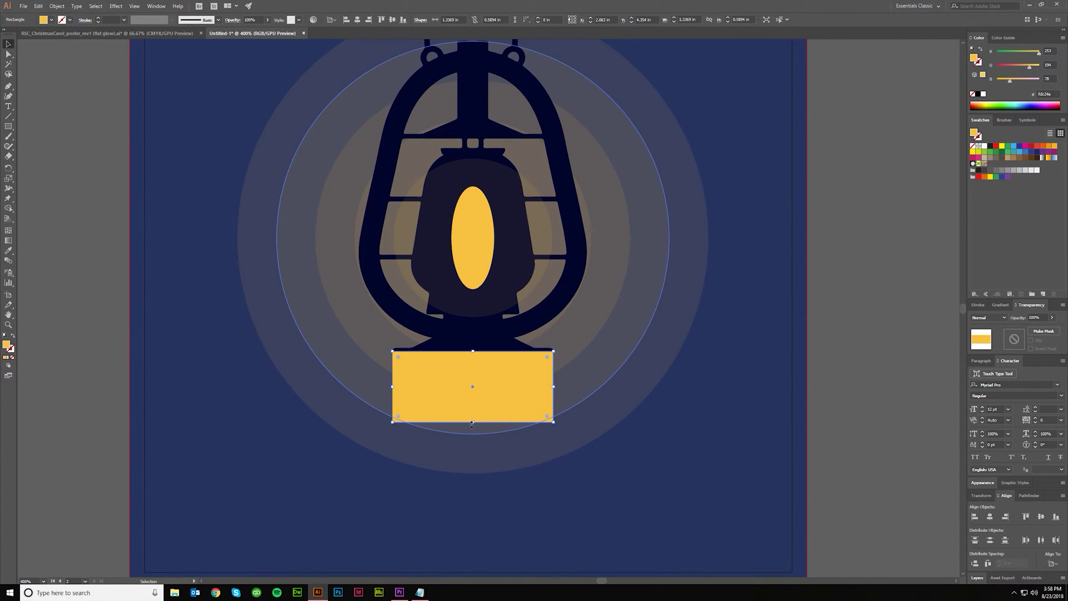
pyautogui.moveTo(473, 423); pyautogui.dragTo(476, 473)
pyautogui.hscroll(2, 501, 471)
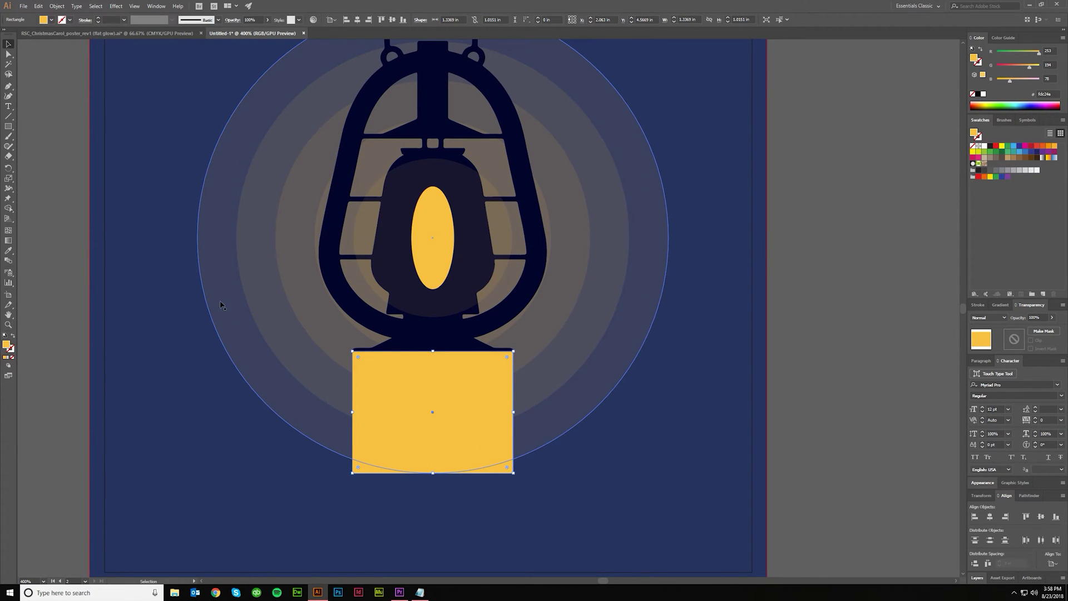
pyautogui.hscroll(4, 301, 414)
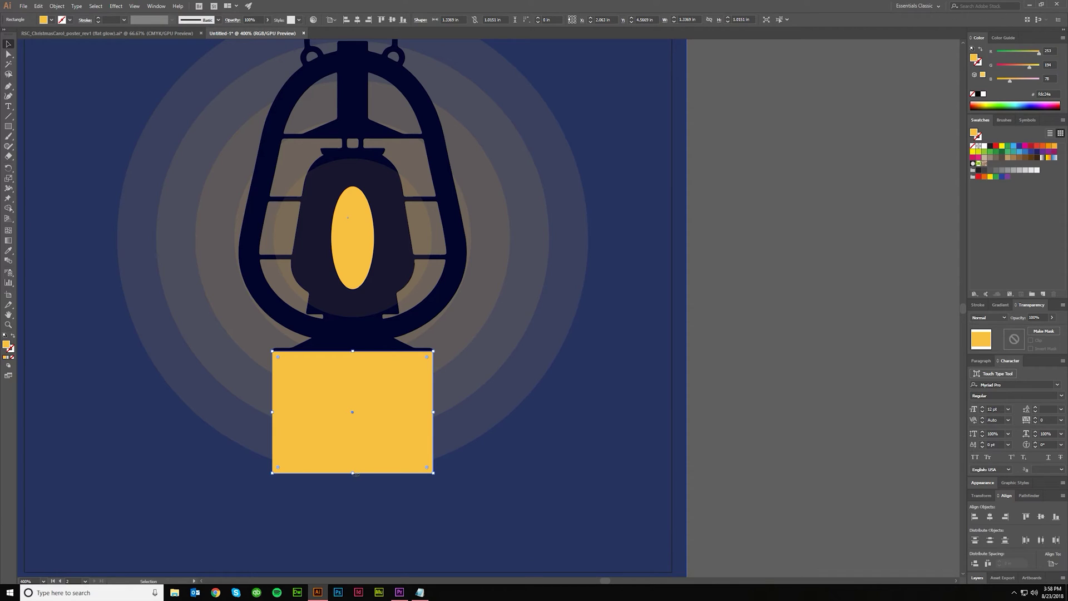
pyautogui.hscroll(-1, 510, 416)
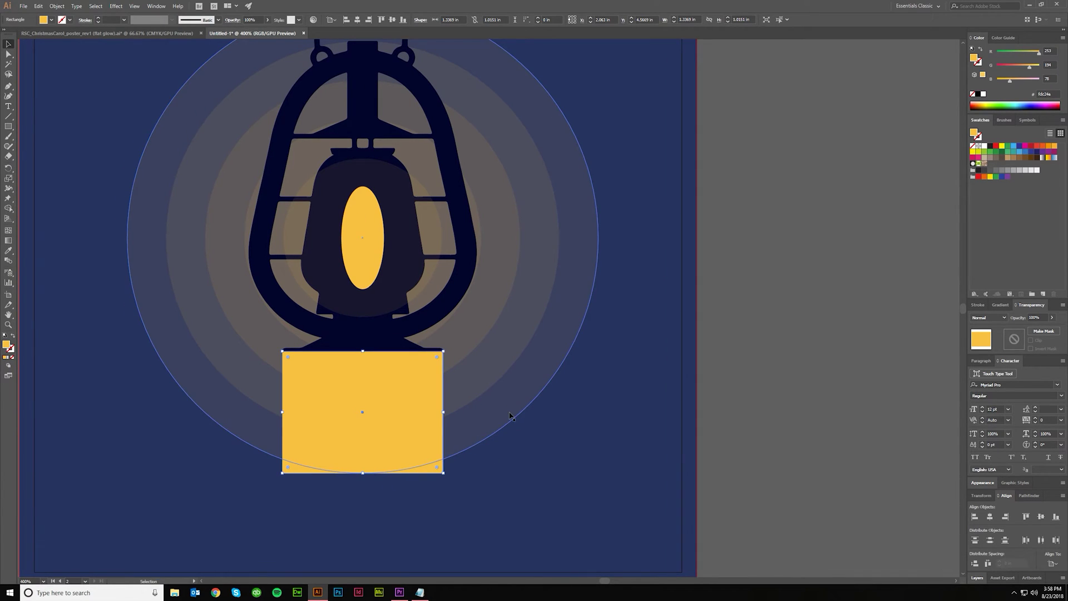
pyautogui.press('a')
pyautogui.scroll(2, 384, 488)
pyautogui.hscroll(1, 384, 489)
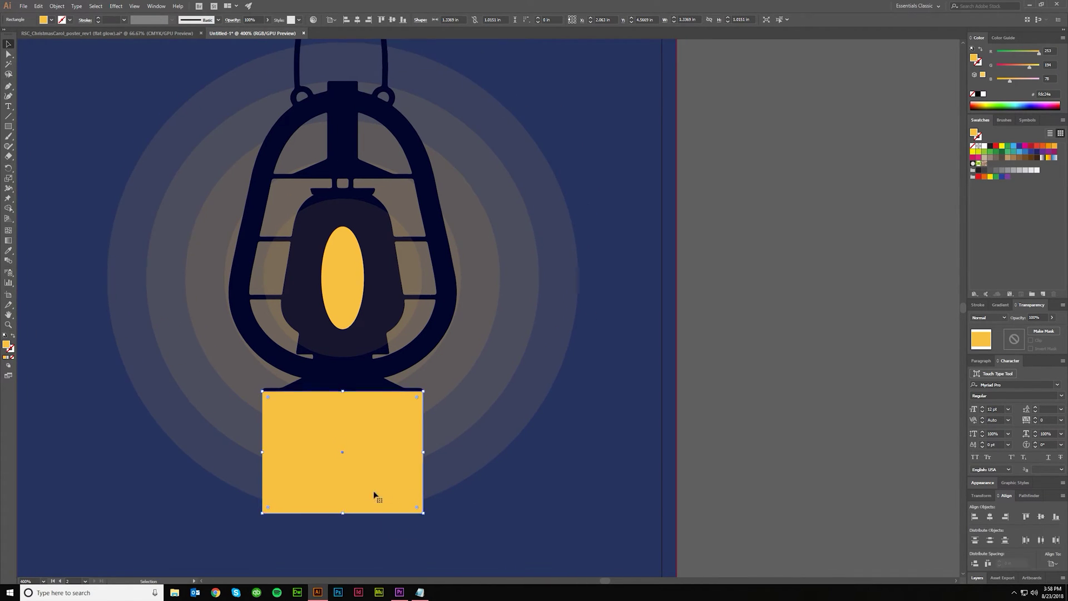
pyautogui.scroll(-1, 382, 490)
pyautogui.press('v')
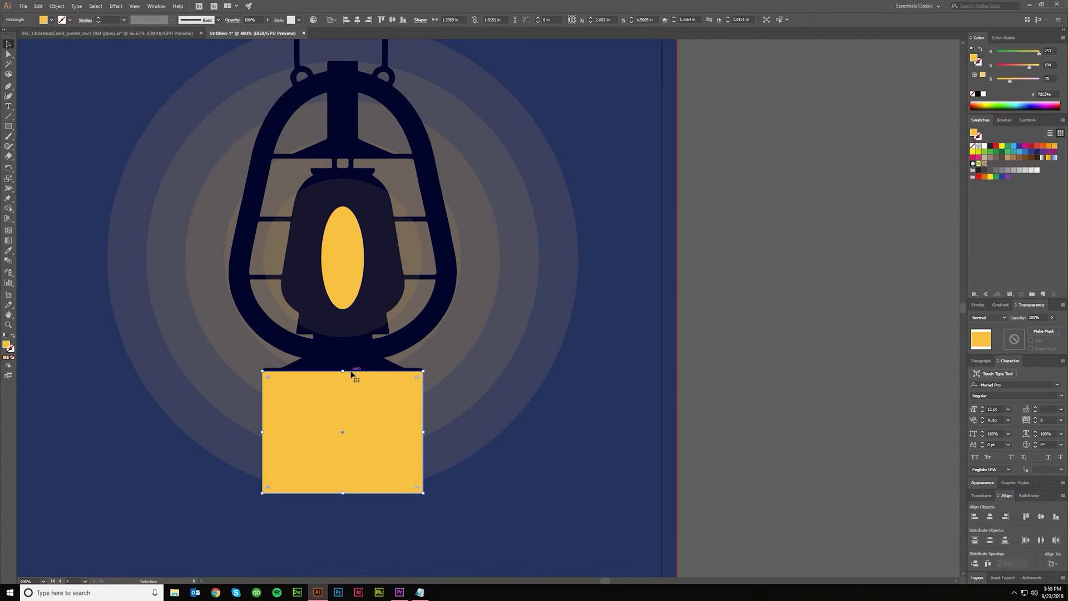
pyautogui.scroll(-3, 460, 477)
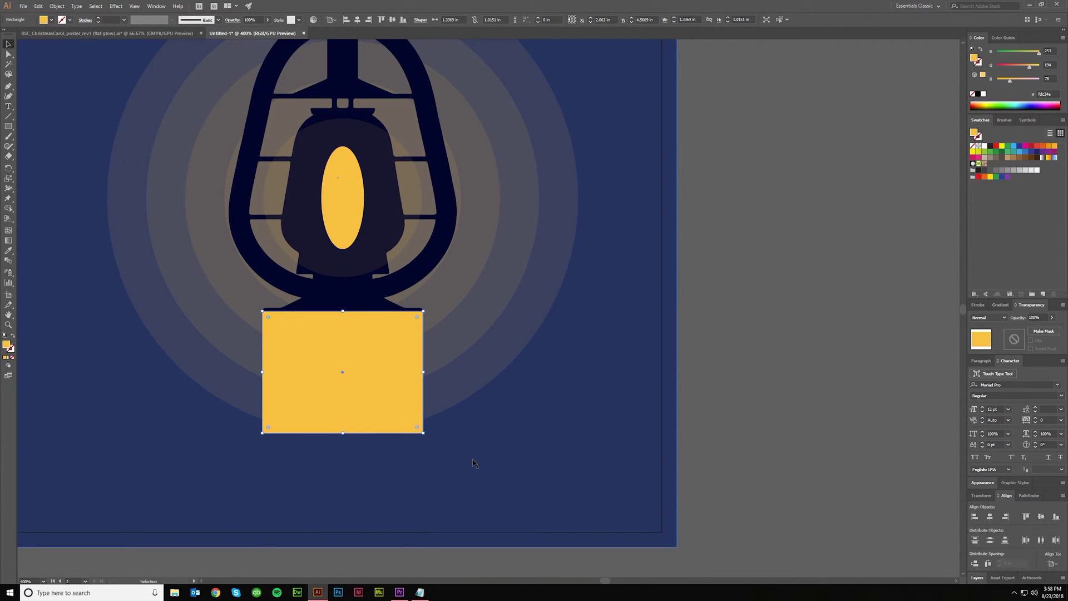
# - Give the rectangle the navy background colour with the Eyedropper and reselect it
pyautogui.press('i')
pyautogui.click(473, 463)
pyautogui.hscroll(-1, 473, 463)
pyautogui.press('v')
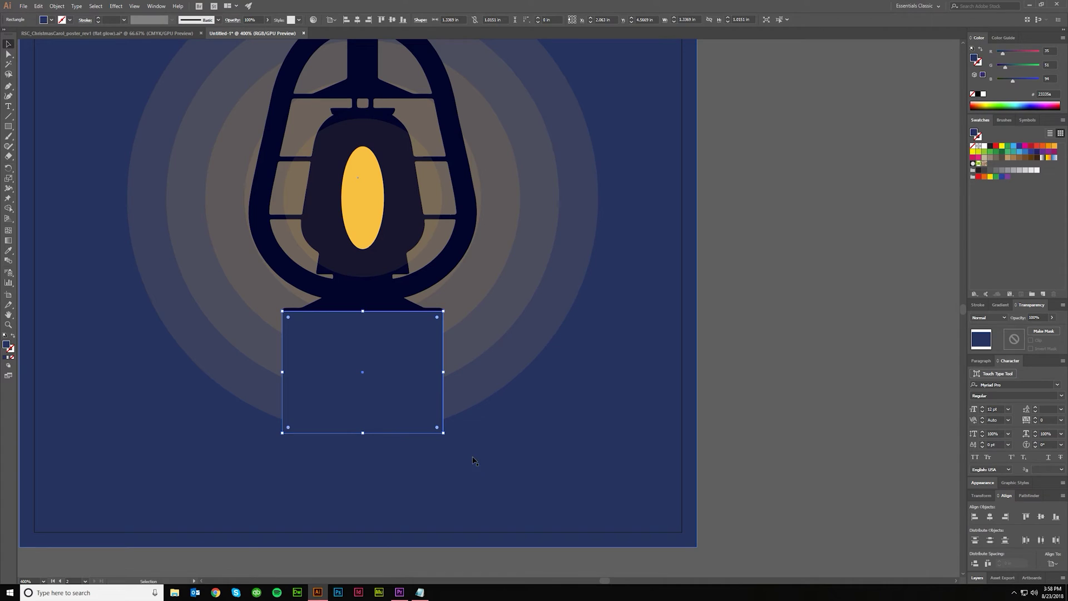
pyautogui.hotkey('ctrl', 'shift', 'a')
pyautogui.hotkey('ctrl', '-')
pyautogui.scroll(1, 565, 444)
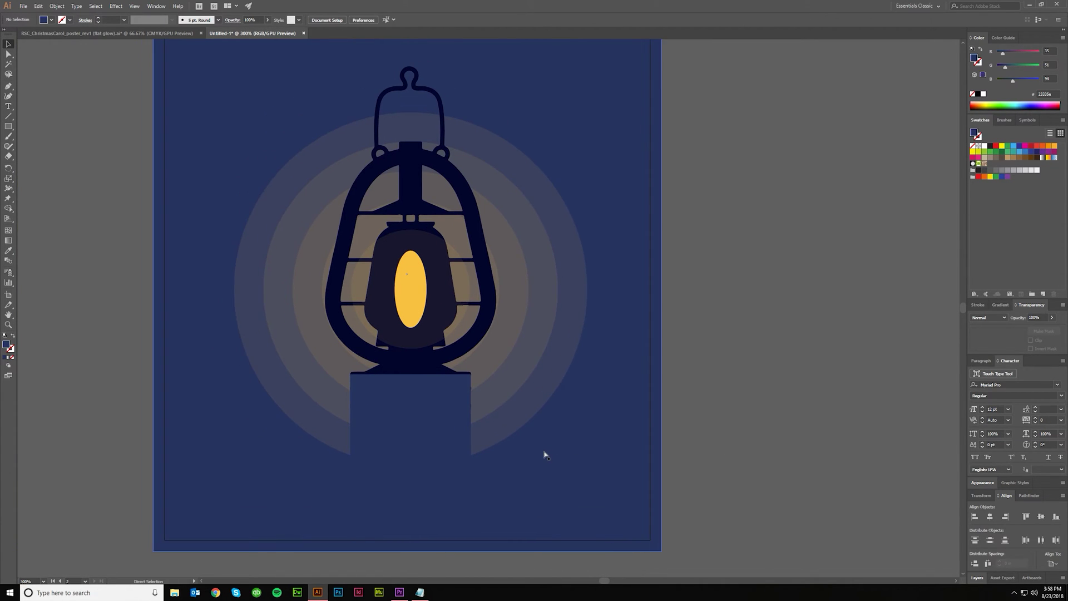
pyautogui.hscroll(-2, 545, 455)
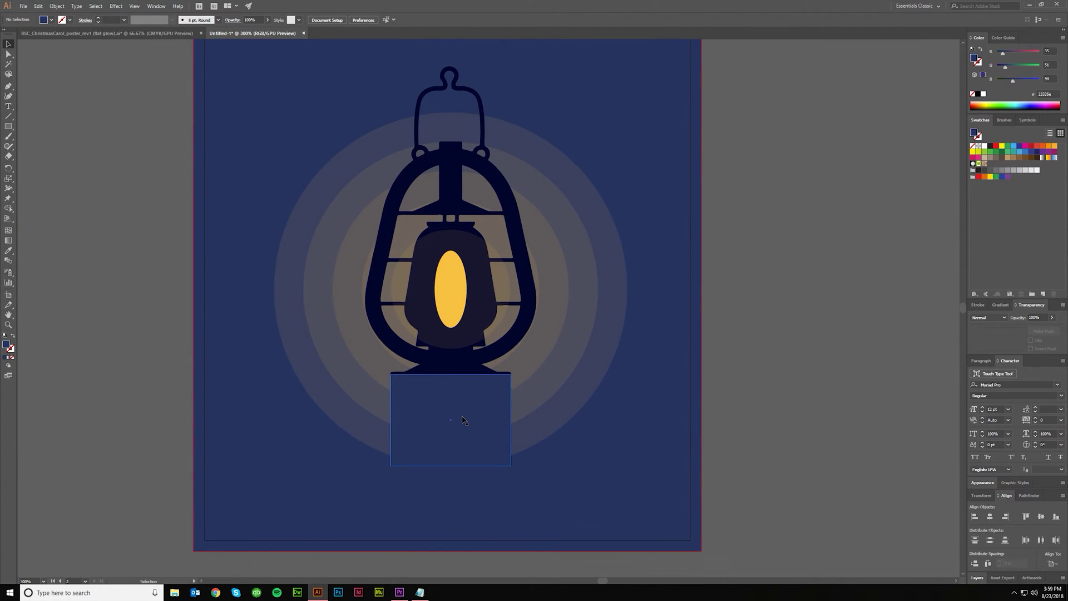
pyautogui.click(462, 420)
pyautogui.scroll(-2, 452, 324)
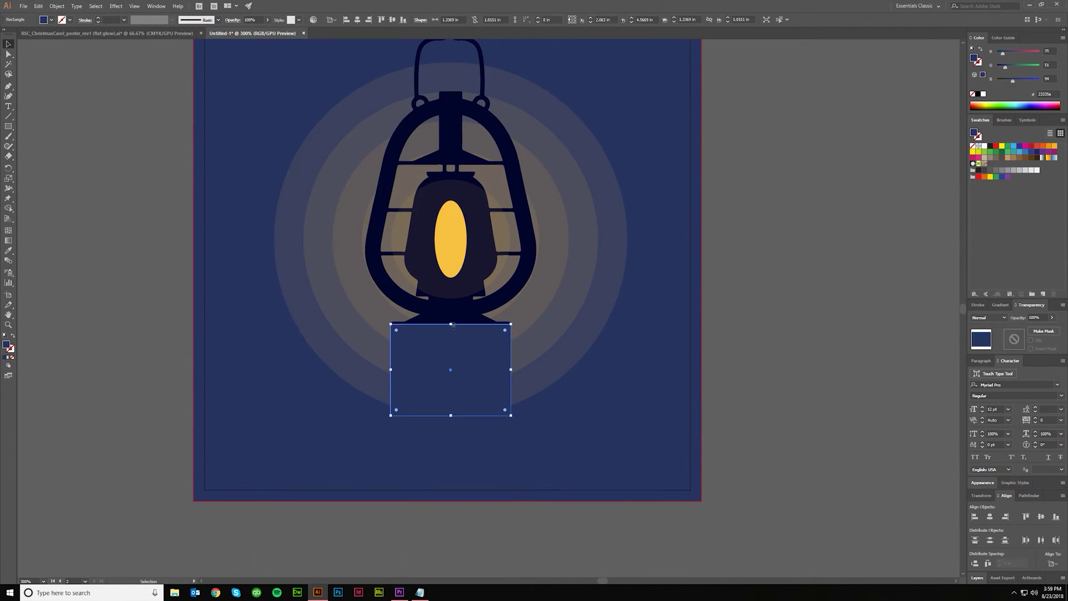
# - Fill the rectangle with a navy linear gradient, left stop at 50% opacity, angle -90°
pyautogui.click(1004, 306)
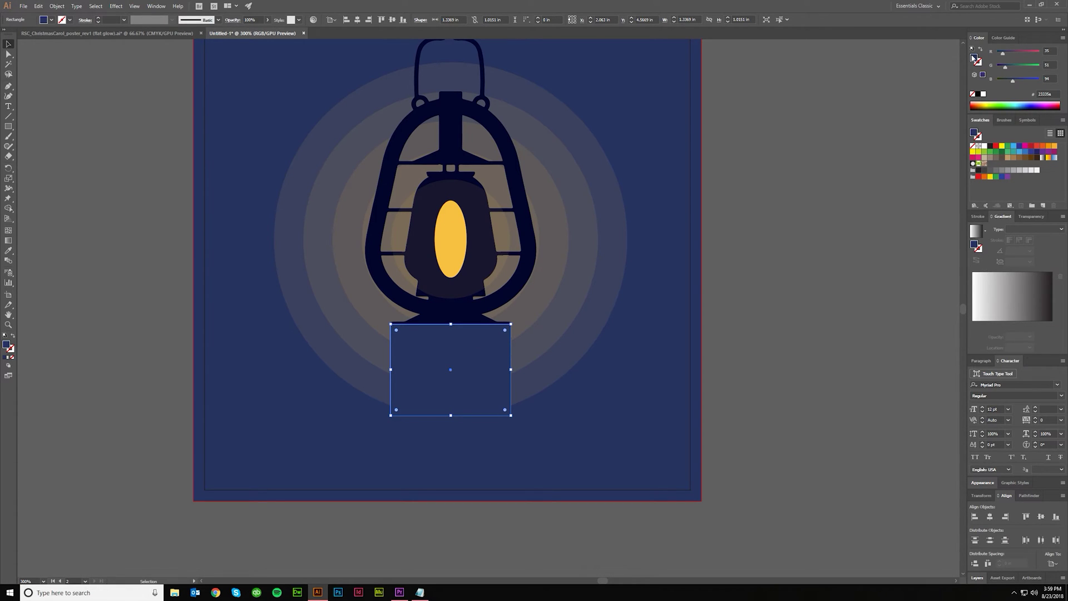
pyautogui.click(973, 327)
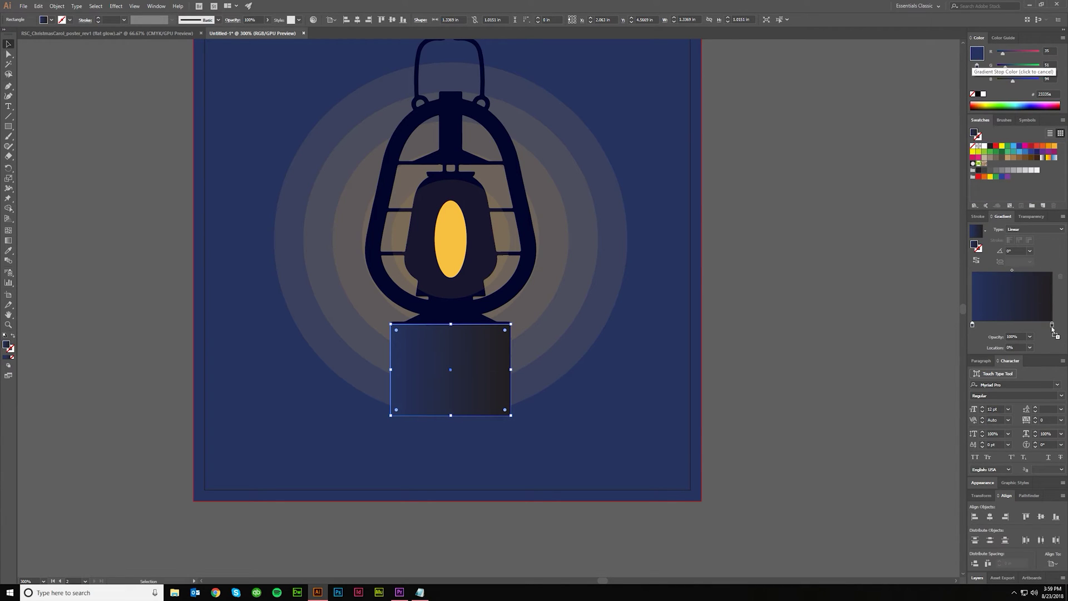
pyautogui.moveTo(1052, 328); pyautogui.dragTo(1052, 327)
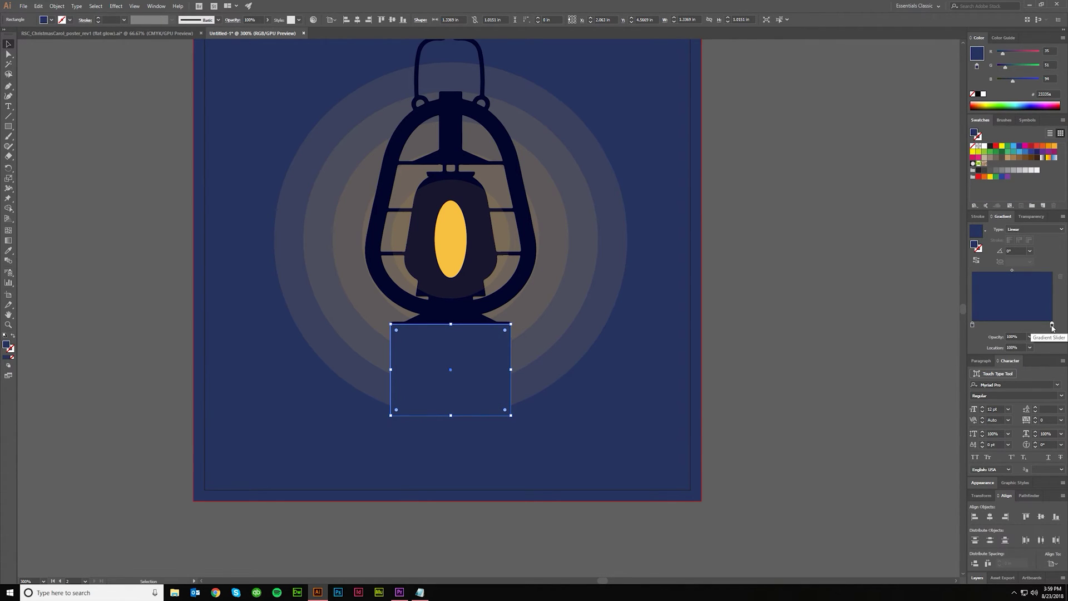
pyautogui.click(972, 325)
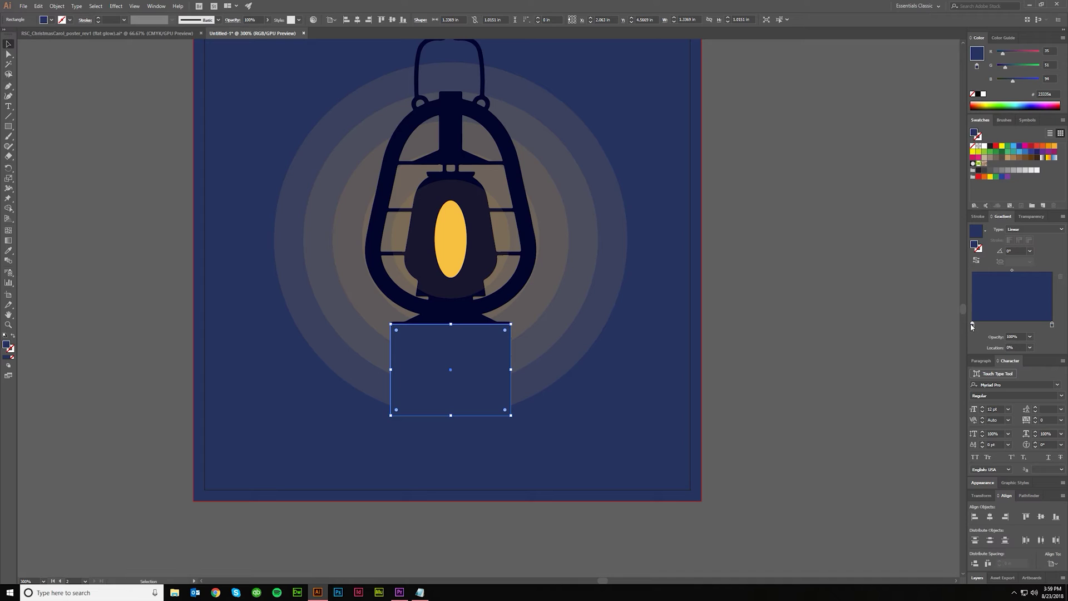
pyautogui.click(1011, 336)
pyautogui.press('Tab')
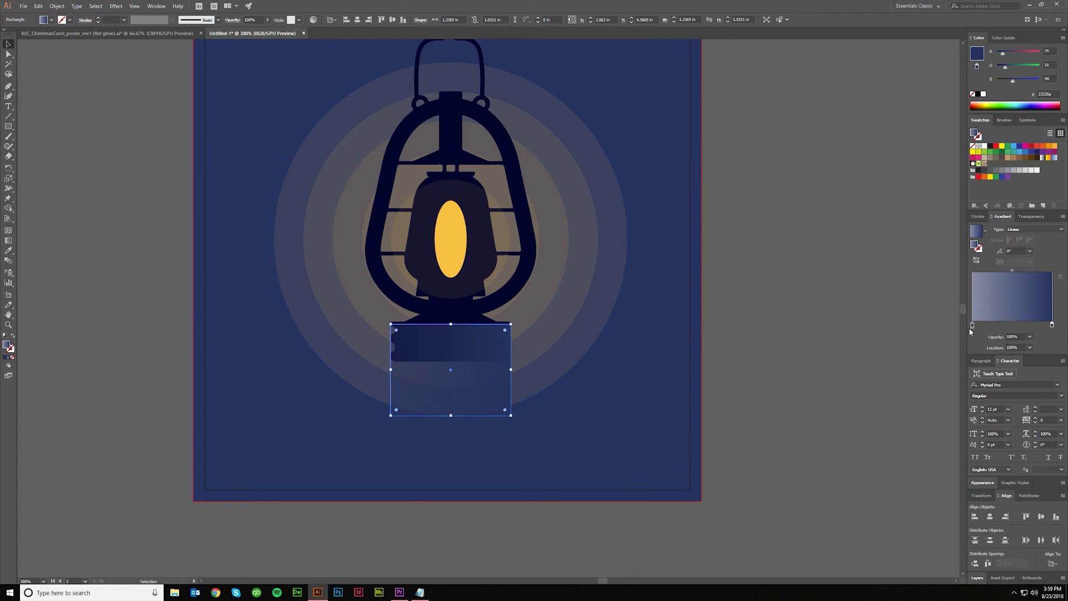
pyautogui.click(972, 326)
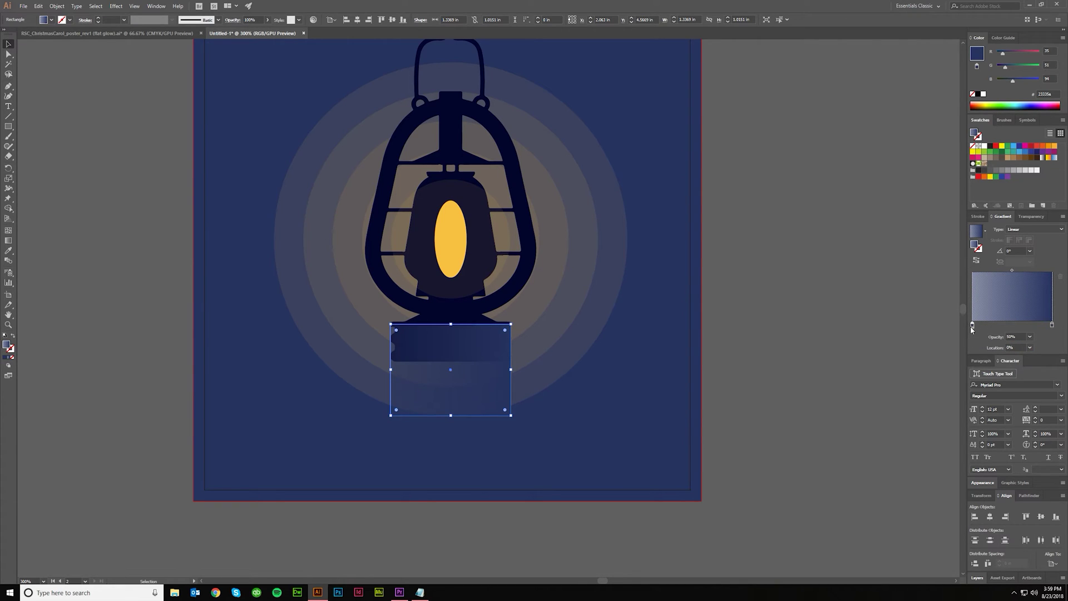
pyautogui.click(1018, 250)
pyautogui.write('-90')
pyautogui.press('Tab')
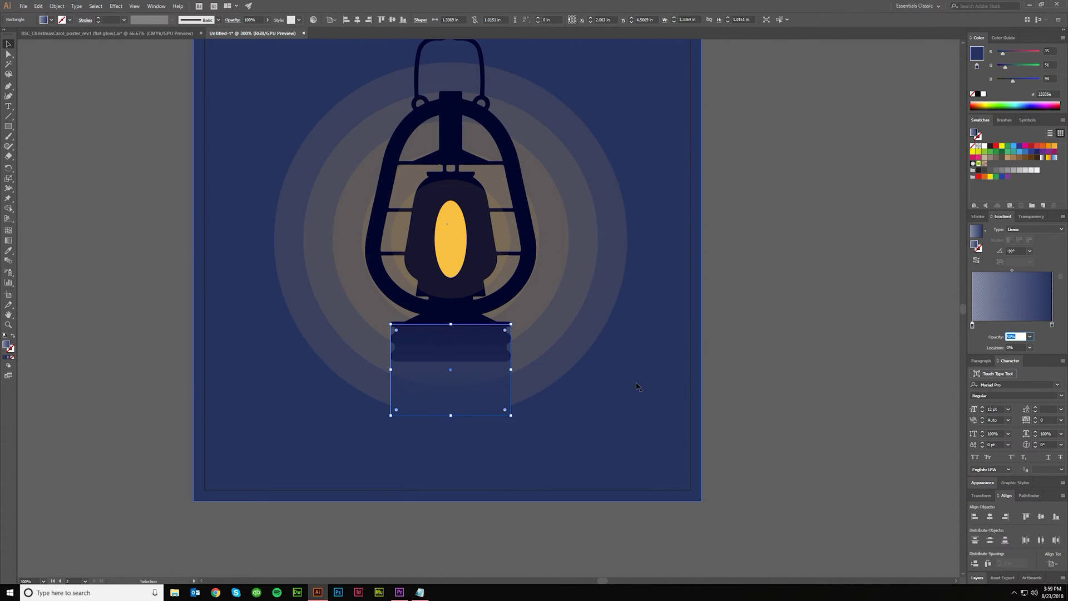
# - Deselect and reselect the gradient rectangle to check how it fades
pyautogui.click(745, 405)
pyautogui.hscroll(-2, 617, 413)
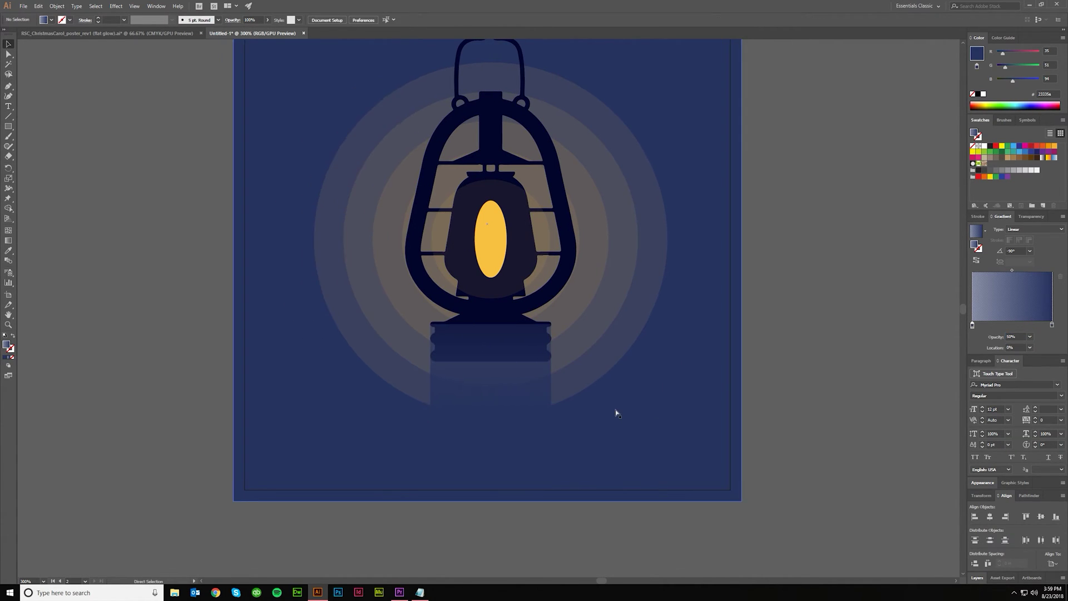
pyautogui.click(497, 387)
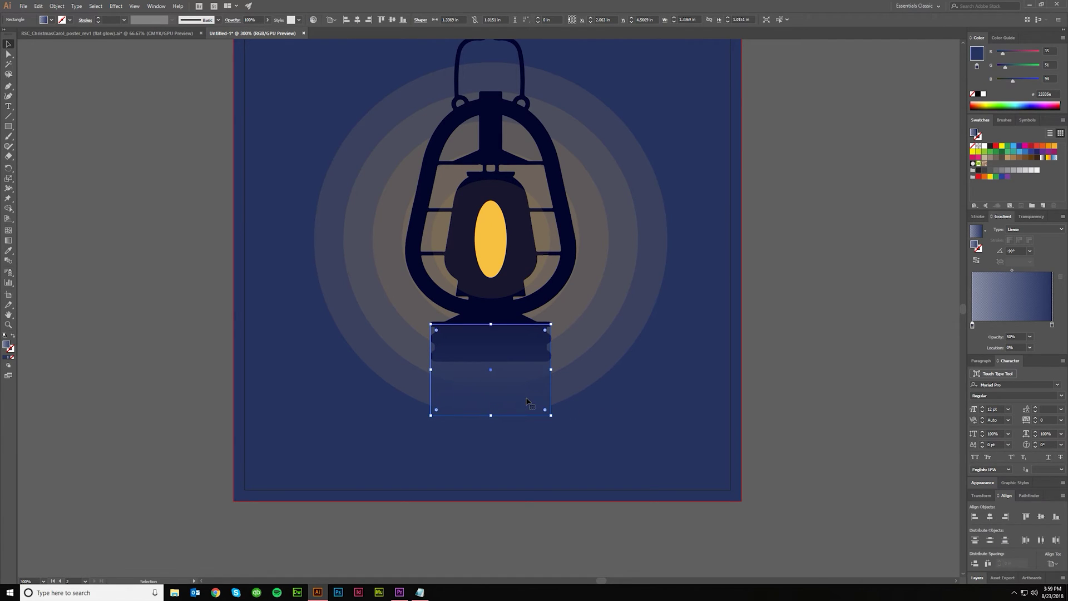
pyautogui.click(792, 415)
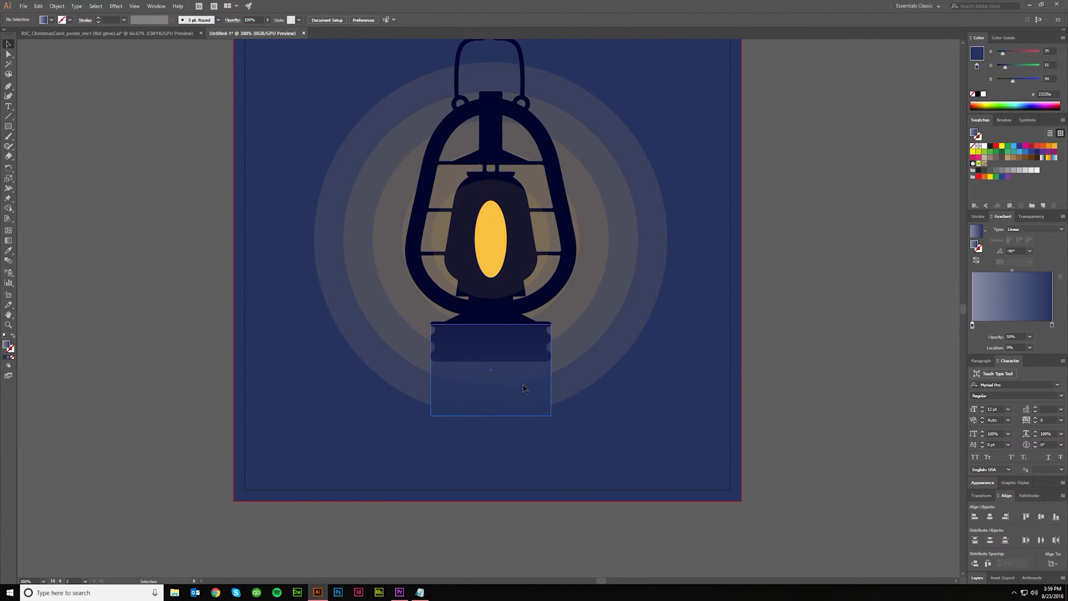
pyautogui.click(526, 394)
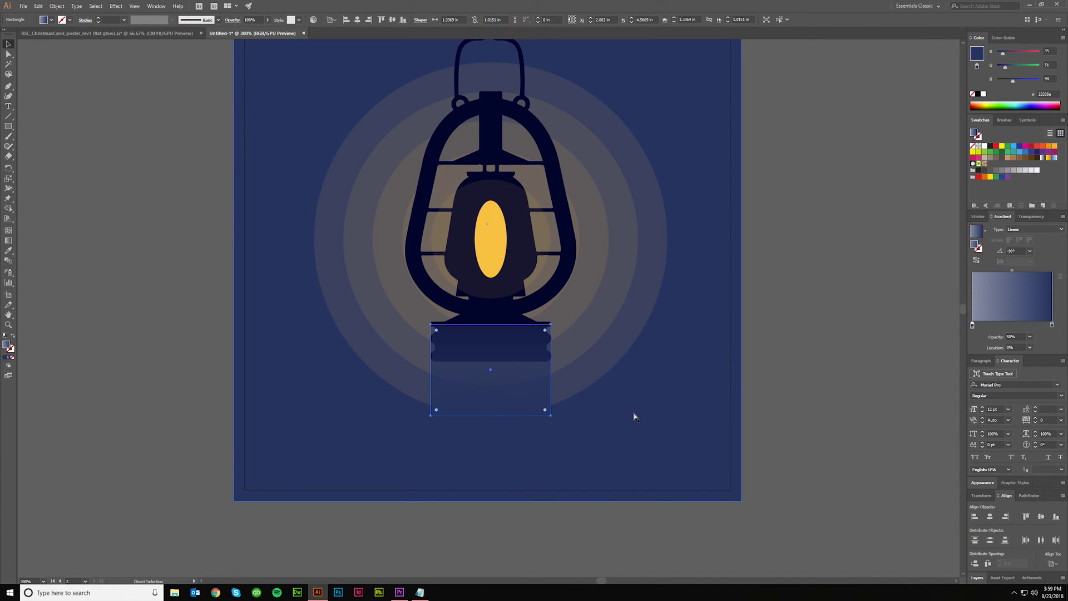
# - Copy the gradient rectangle and paste it in front with Ctrl+F
pyautogui.hotkey('ctrl', 'c')
pyautogui.click(799, 425)
pyautogui.hotkey('ctrl', 'f')
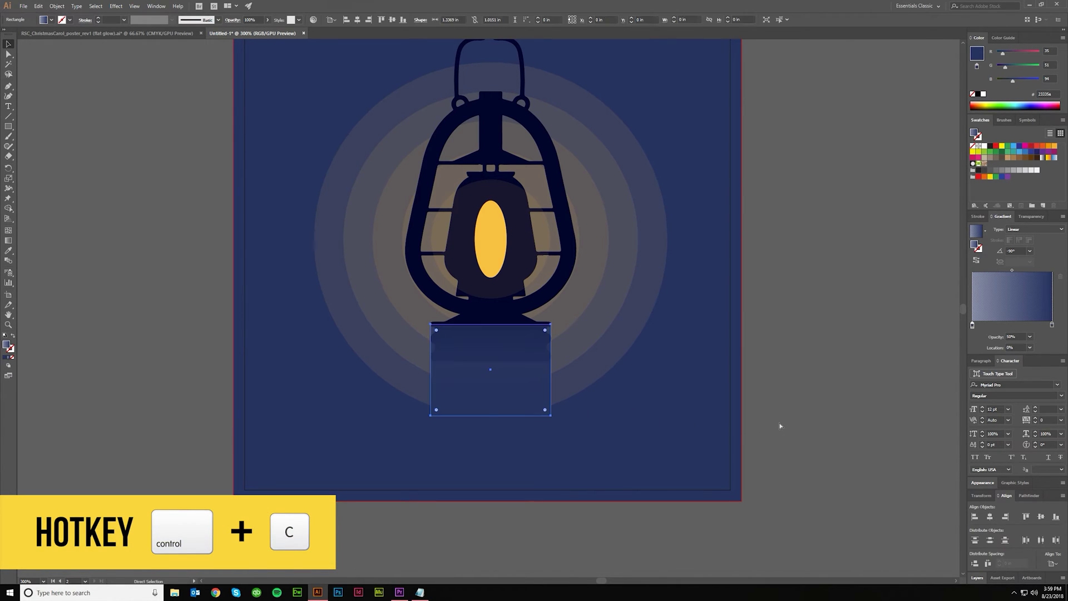
pyautogui.scroll(1, 543, 398)
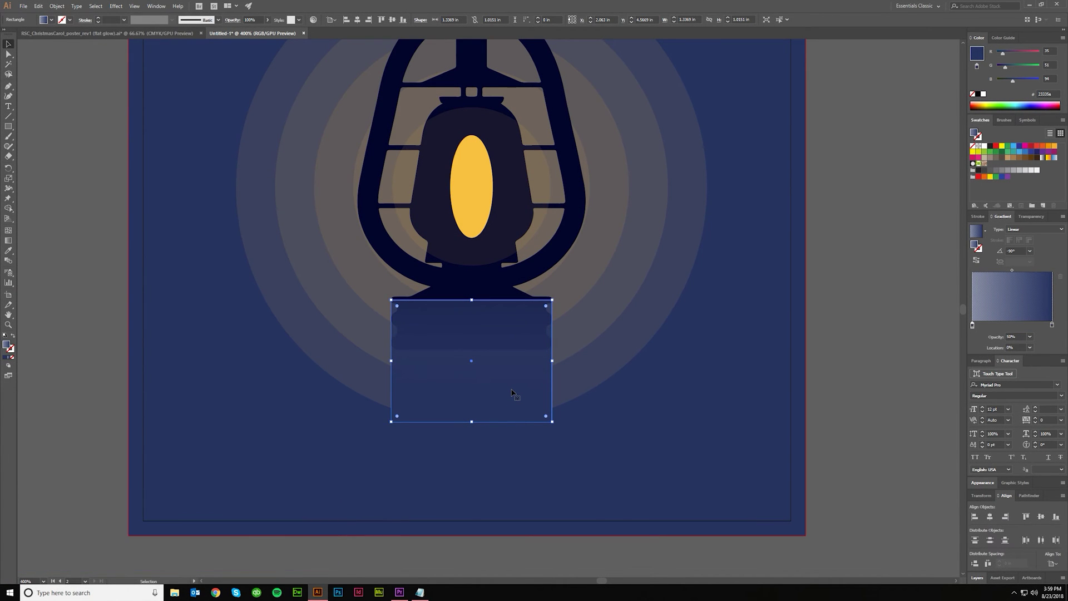
# - Isolate the copied rectangle, briefly shifting it aside to confirm the original beneath
pyautogui.rightClick(512, 393)
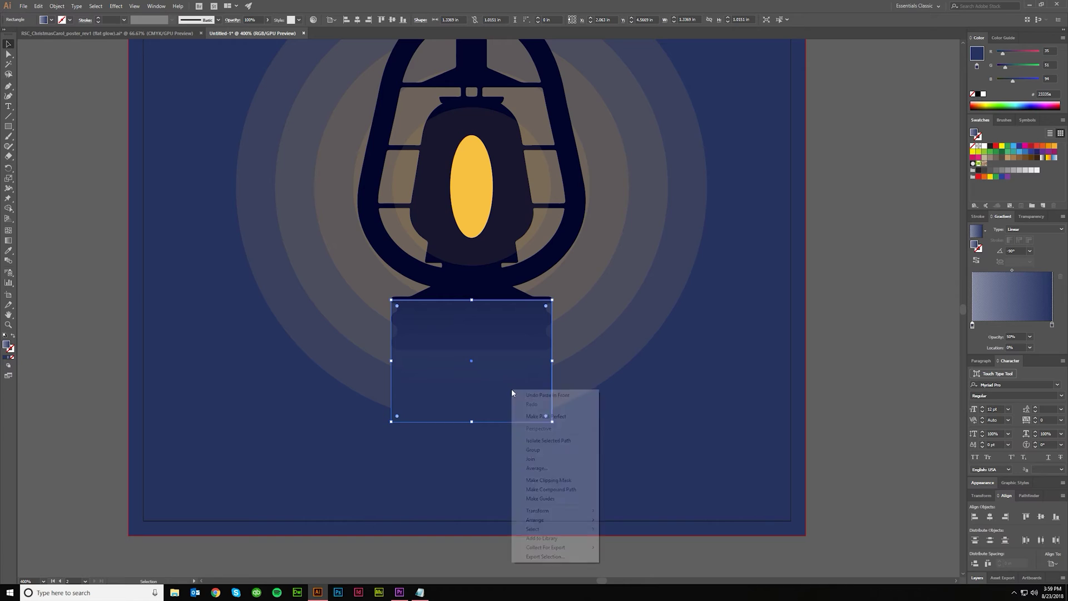
pyautogui.click(550, 440)
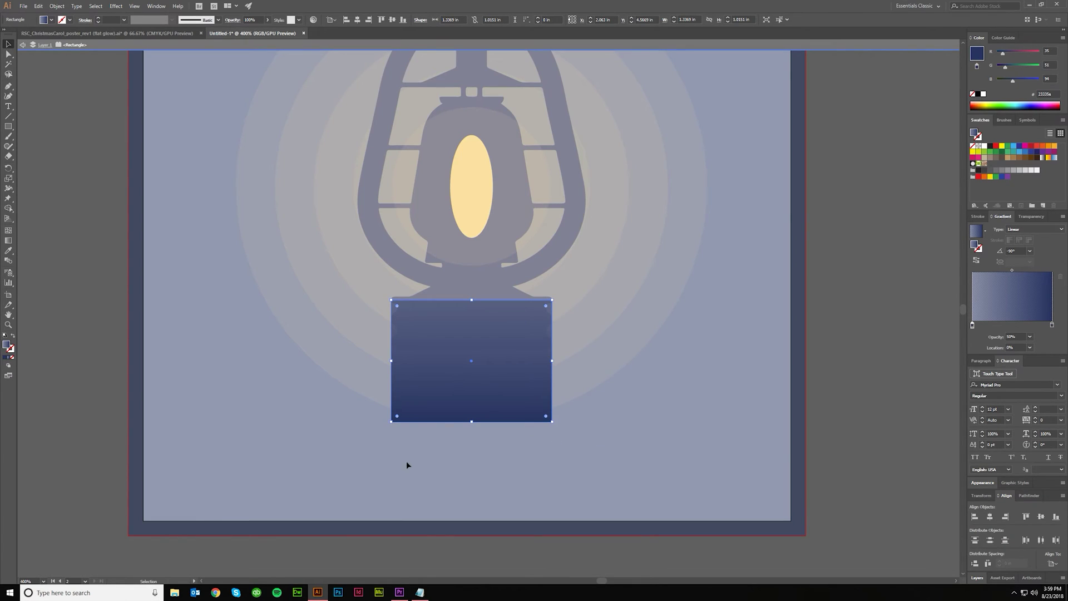
pyautogui.press('a')
pyautogui.moveTo(462, 378); pyautogui.dragTo(581, 378)
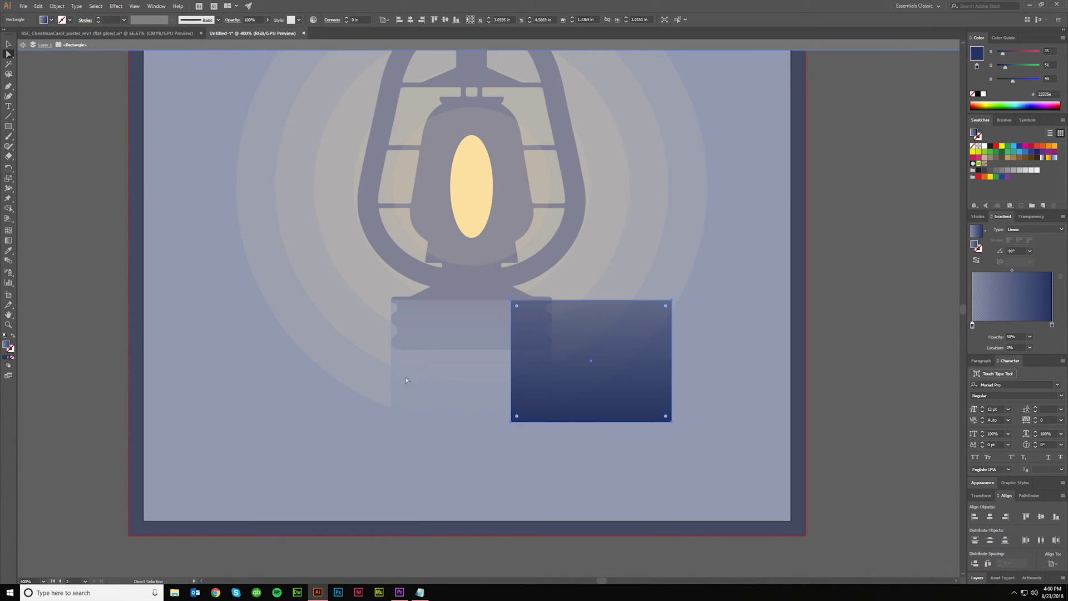
pyautogui.press('v')
pyautogui.hotkey('ctrl', 'z')
pyautogui.press('a')
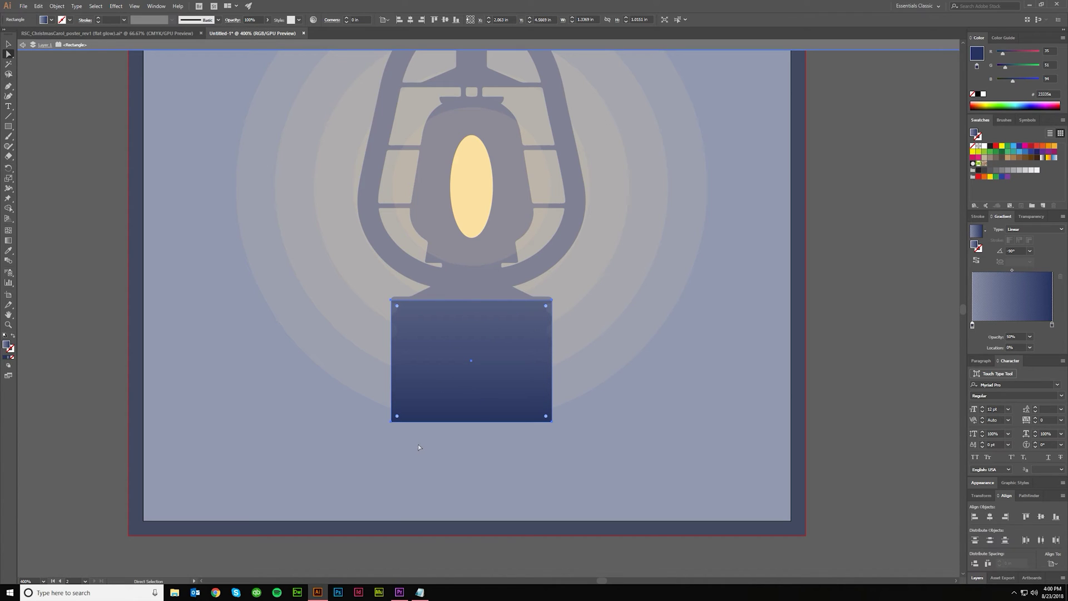
# - Push the copy's bottom-left corner left and bottom-right corner right to form a trapezoid
pyautogui.click(391, 421)
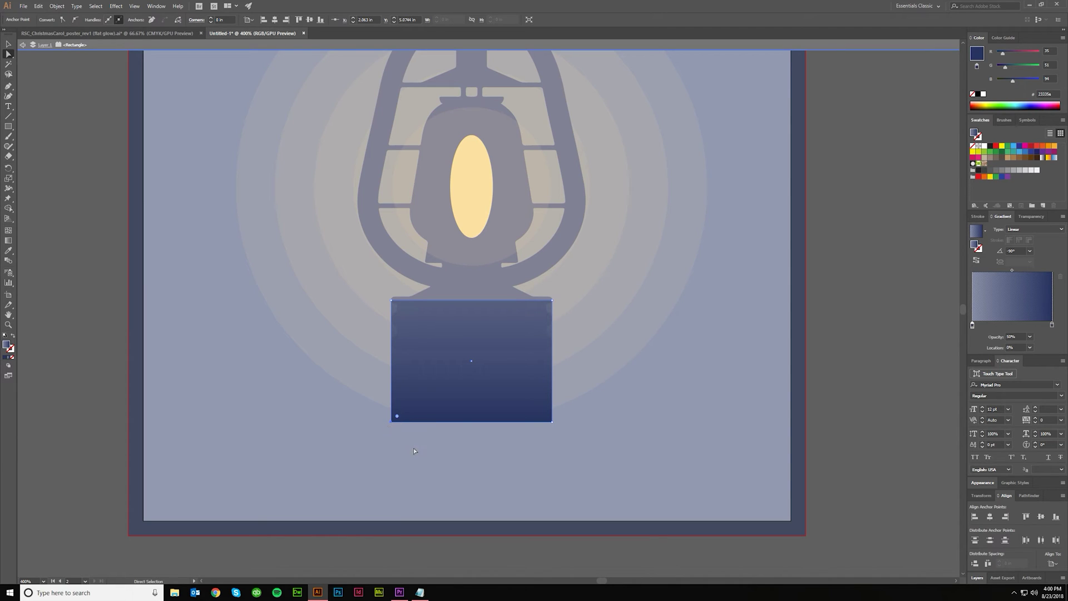
pyautogui.press('ctrl')
pyautogui.hotkey('shift', 'Left')
pyautogui.hotkey('shift', 'Left')
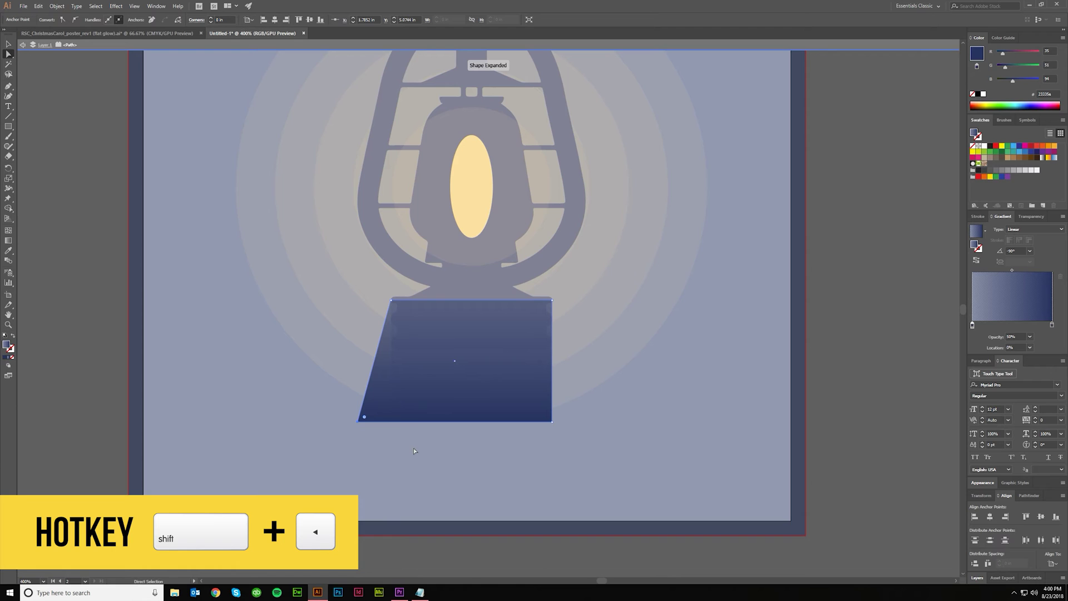
pyautogui.click(593, 455)
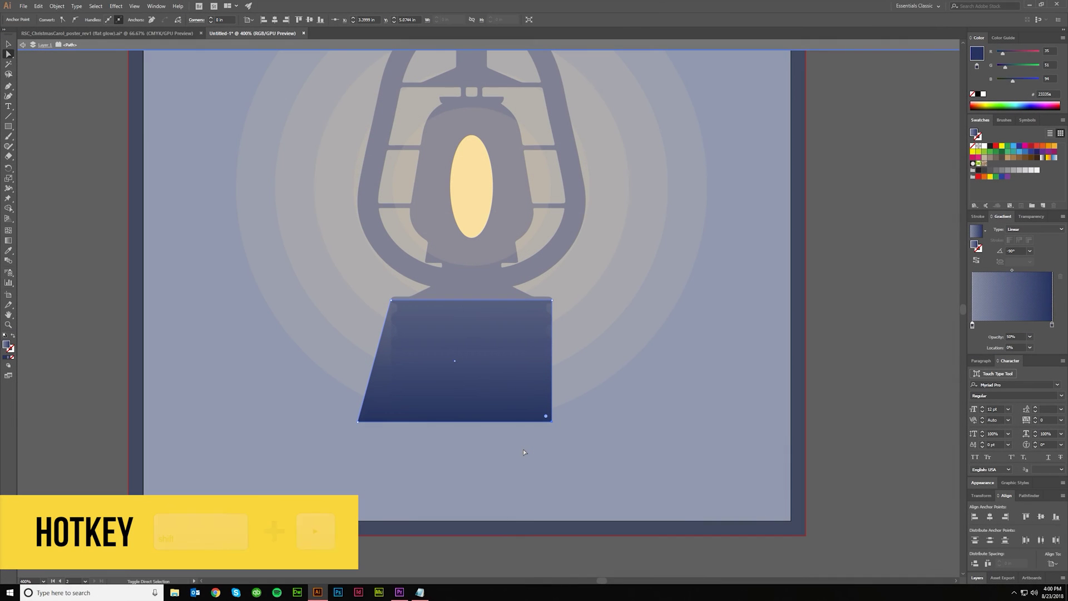
pyautogui.hotkey('shift', 'Right')
pyautogui.hotkey('shift', 'Right')
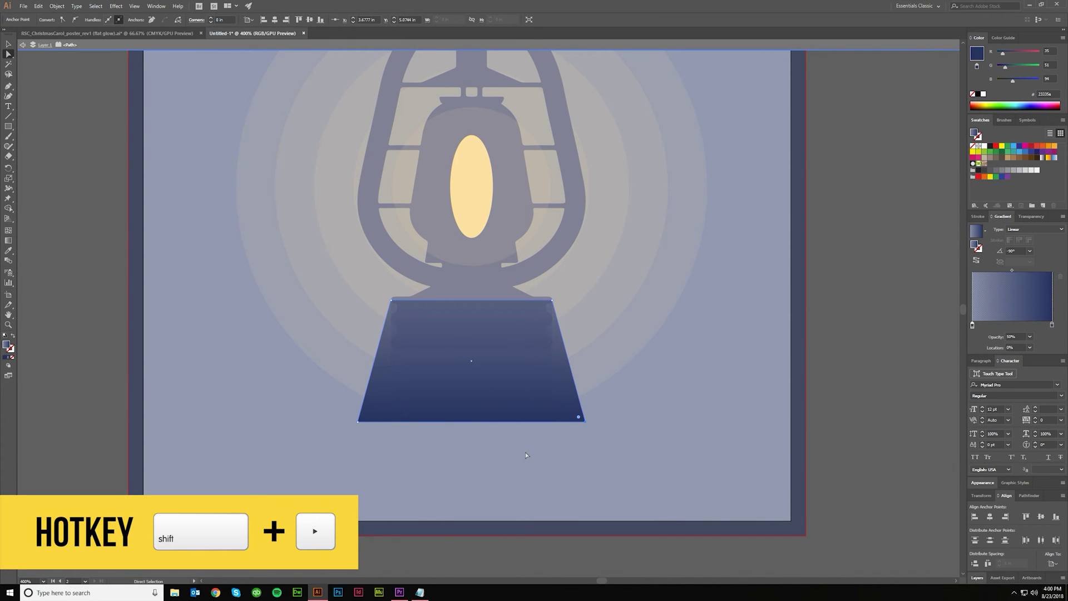
# - Exit isolation and reselect the trapezoid to edit its gradient stop opacity
pyautogui.doubleClick(528, 456)
pyautogui.click(548, 400)
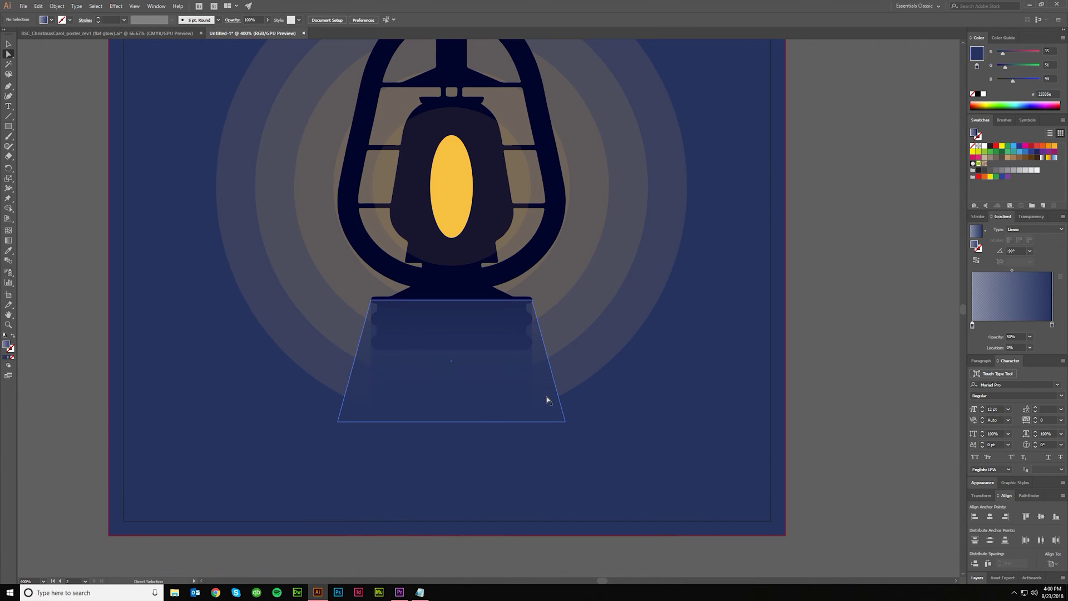
pyautogui.click(548, 401)
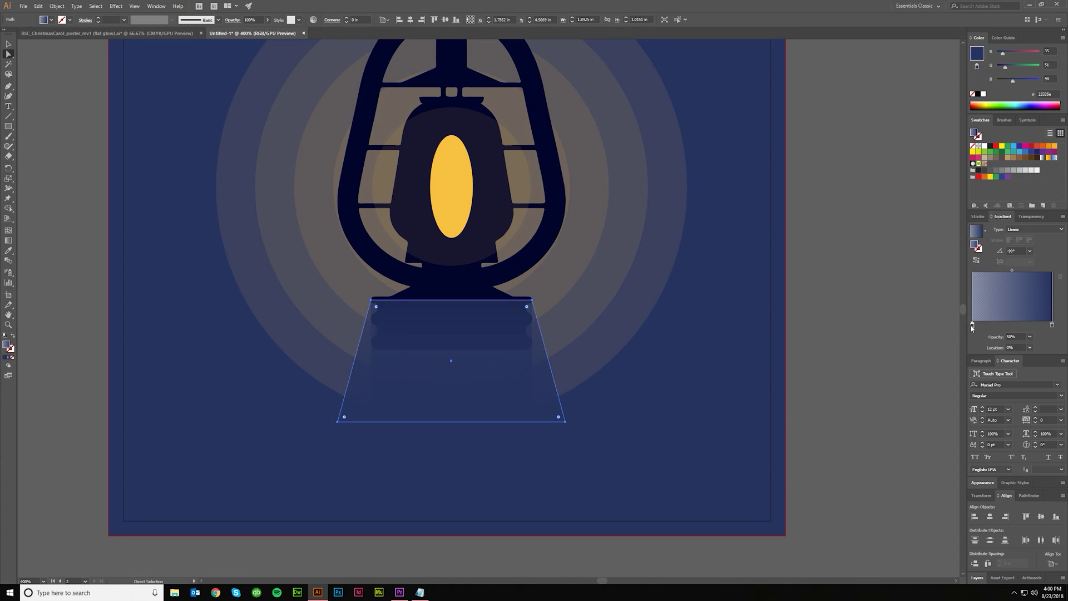
pyautogui.click(1013, 336)
# - Set the trapezoid's gradient stop opacity to 25% and preview it deselected
pyautogui.write('25')
pyautogui.press('Tab')
pyautogui.click(884, 353)
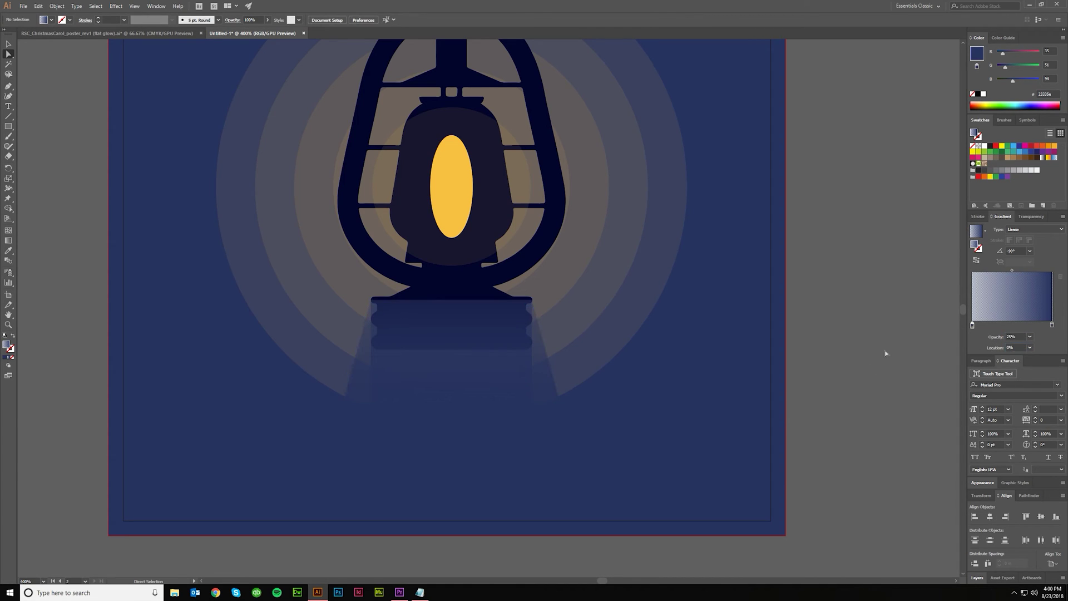
# - Paste a copy of the trapezoid in front and isolate the copy
pyautogui.press('v')
pyautogui.click(584, 410)
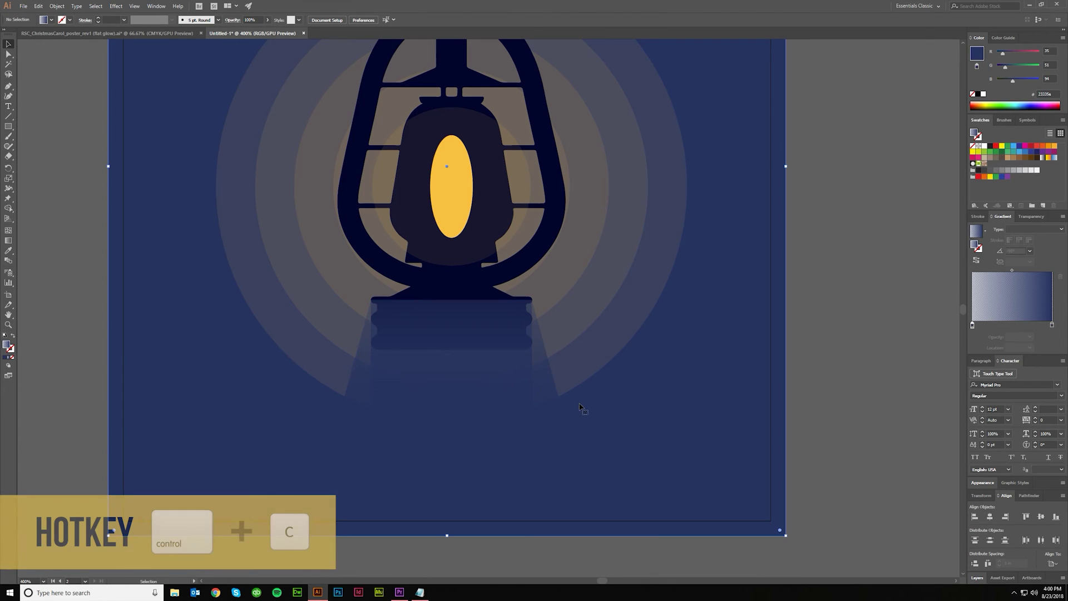
pyautogui.click(556, 412)
pyautogui.hotkey('ctrl', 'c')
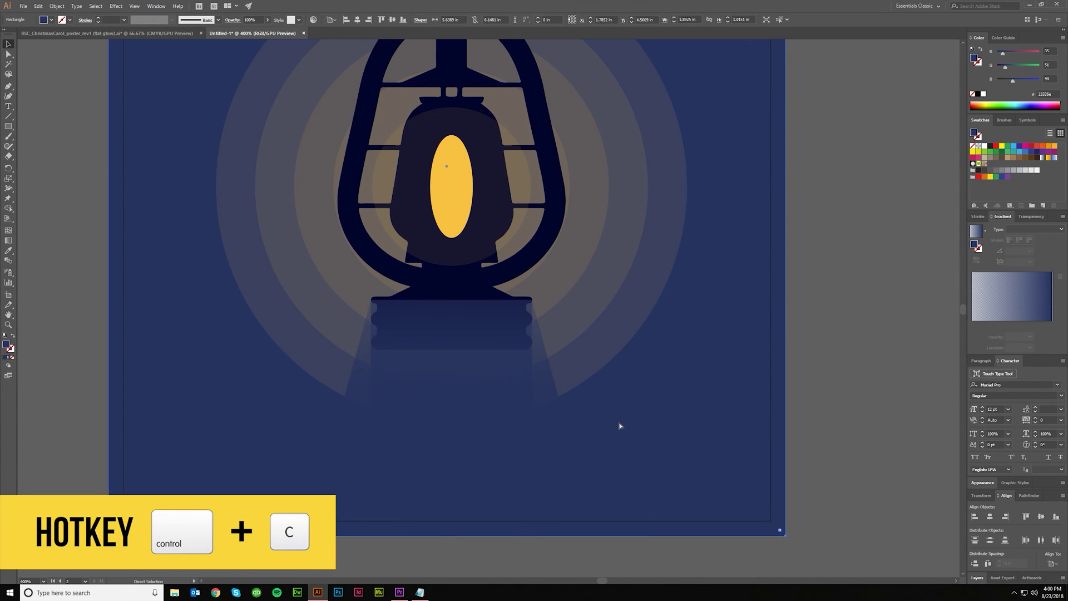
pyautogui.hotkey('ctrl', 'f')
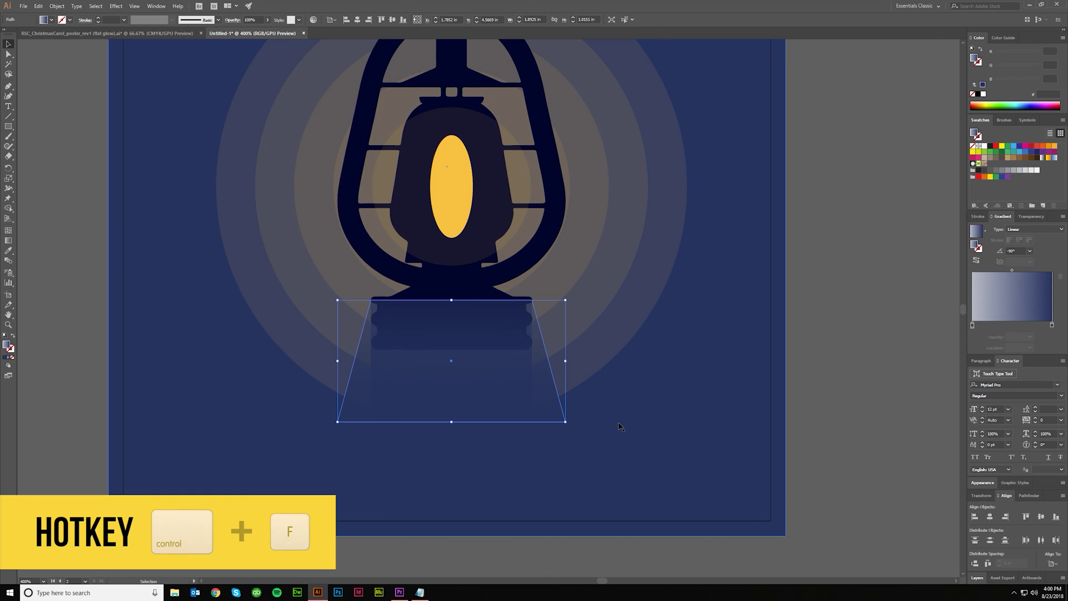
pyautogui.rightClick(540, 389)
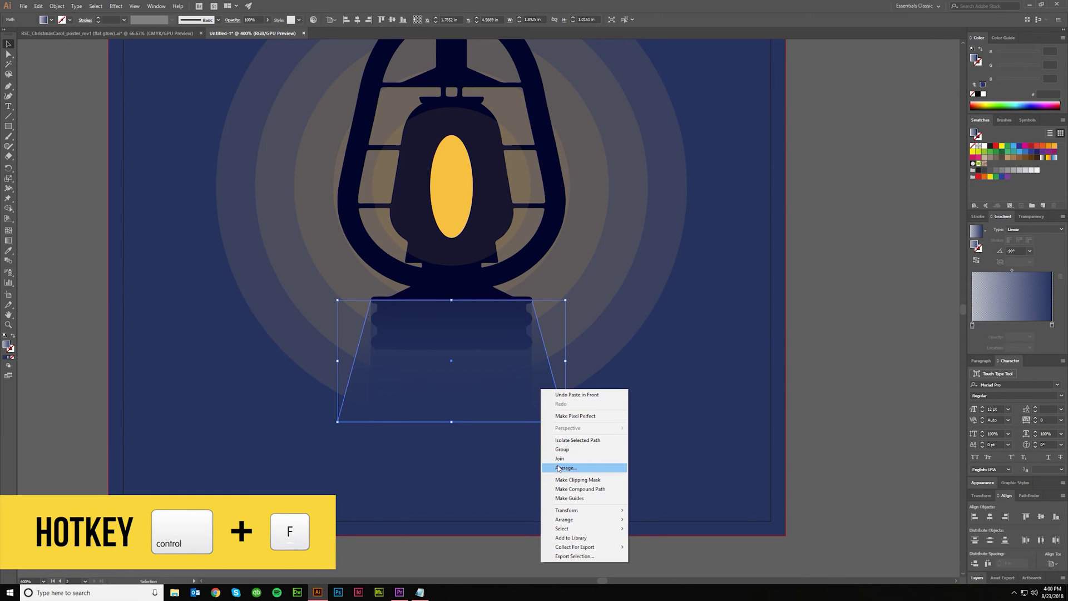
pyautogui.click(577, 440)
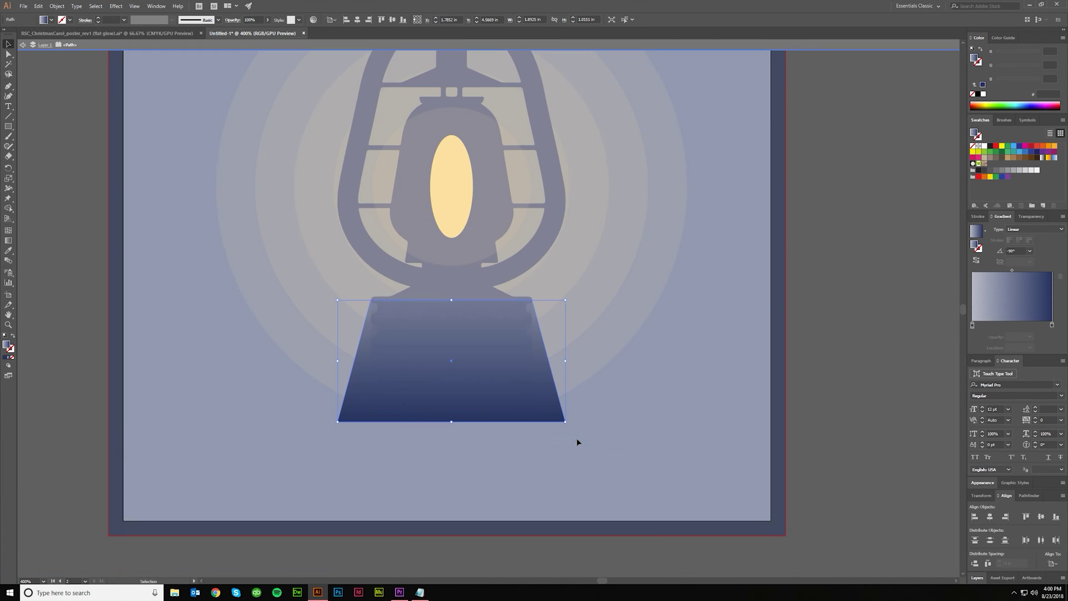
# - Spread the copy's bottom-right corner further right and bottom-left further left, then exit isolation
pyautogui.press('a')
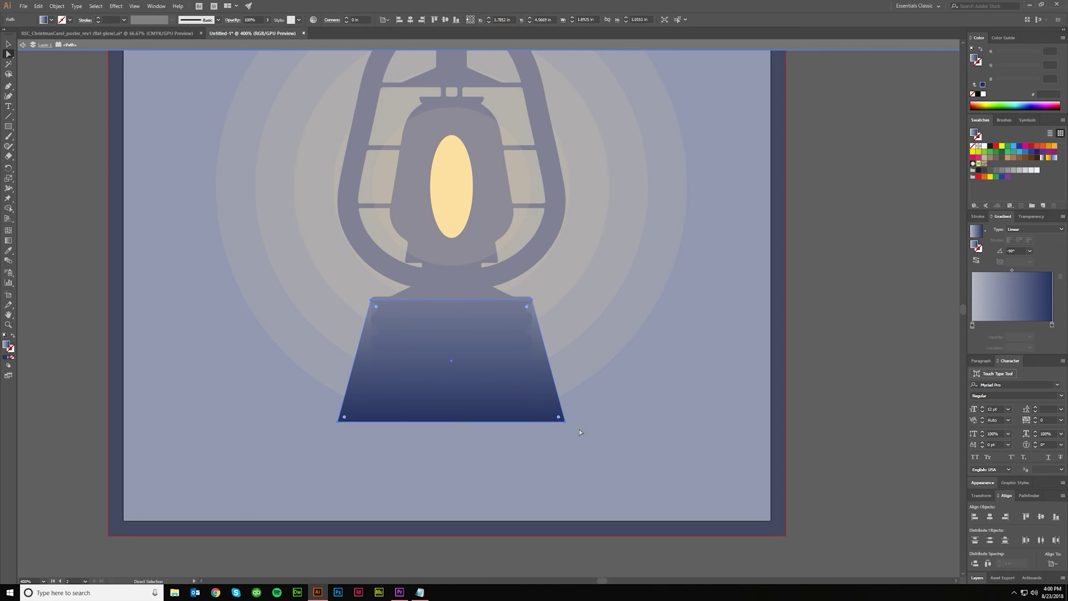
pyautogui.click(579, 432)
pyautogui.click(564, 421)
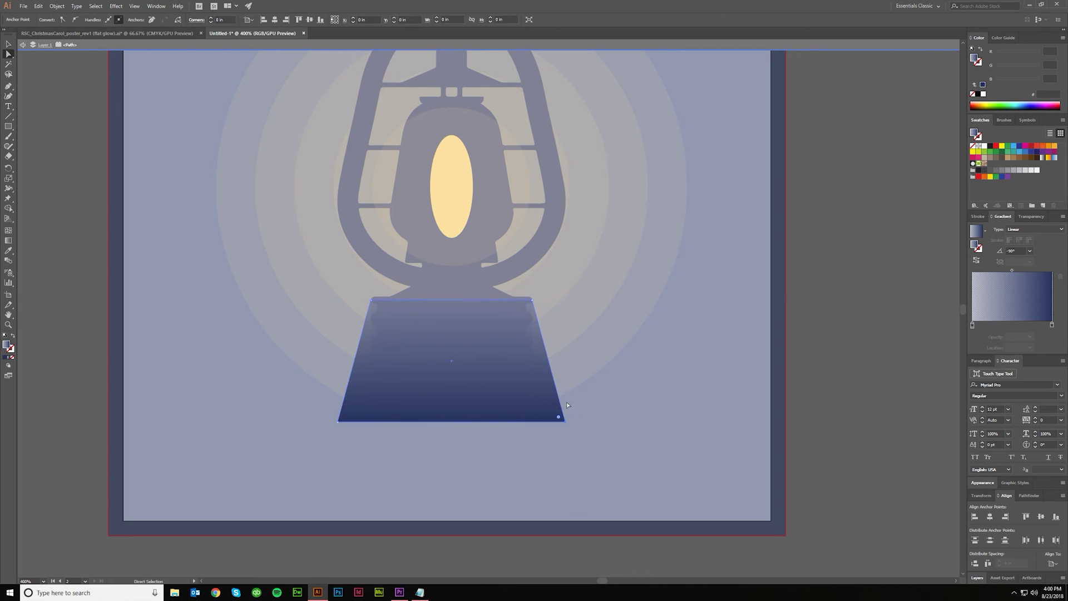
pyautogui.hotkey('shift', 'Right')
pyautogui.hotkey('shift', 'Right')
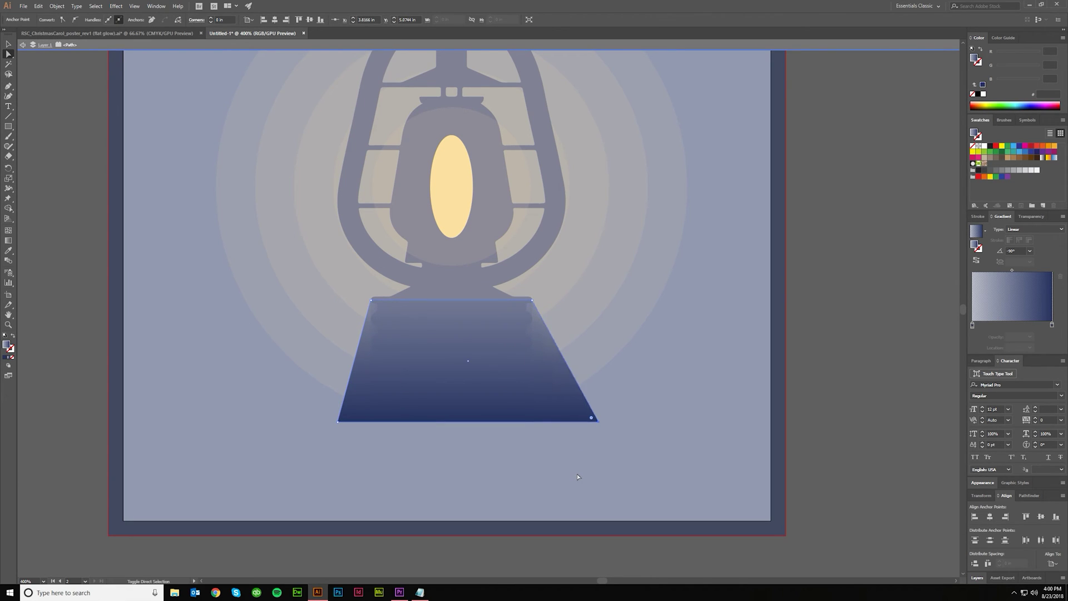
pyautogui.click(384, 465)
pyautogui.moveTo(355, 455); pyautogui.dragTo(356, 456)
pyautogui.hotkey('shift', 'Left')
pyautogui.hotkey('shift', 'Left')
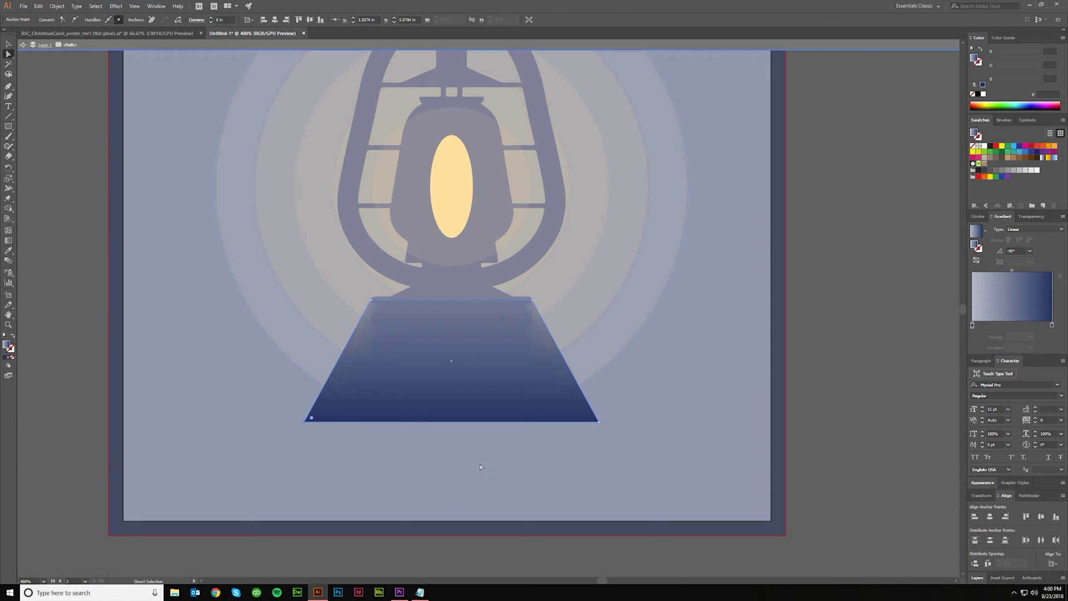
pyautogui.doubleClick(826, 424)
# - Direct-select the widest beam trapezoid to edit its gradient
pyautogui.press('v')
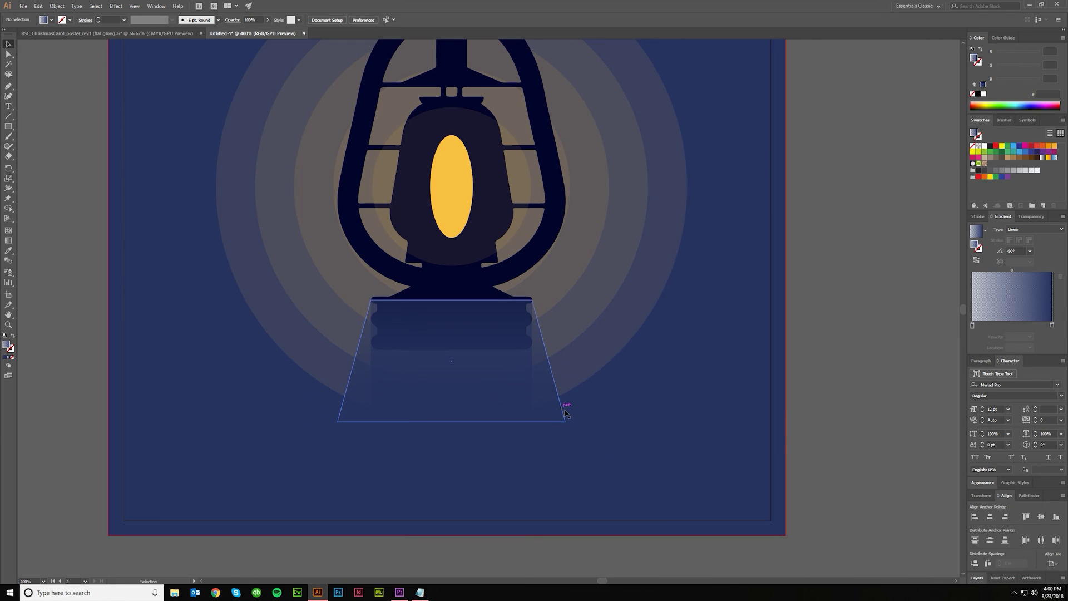
pyautogui.click(582, 421)
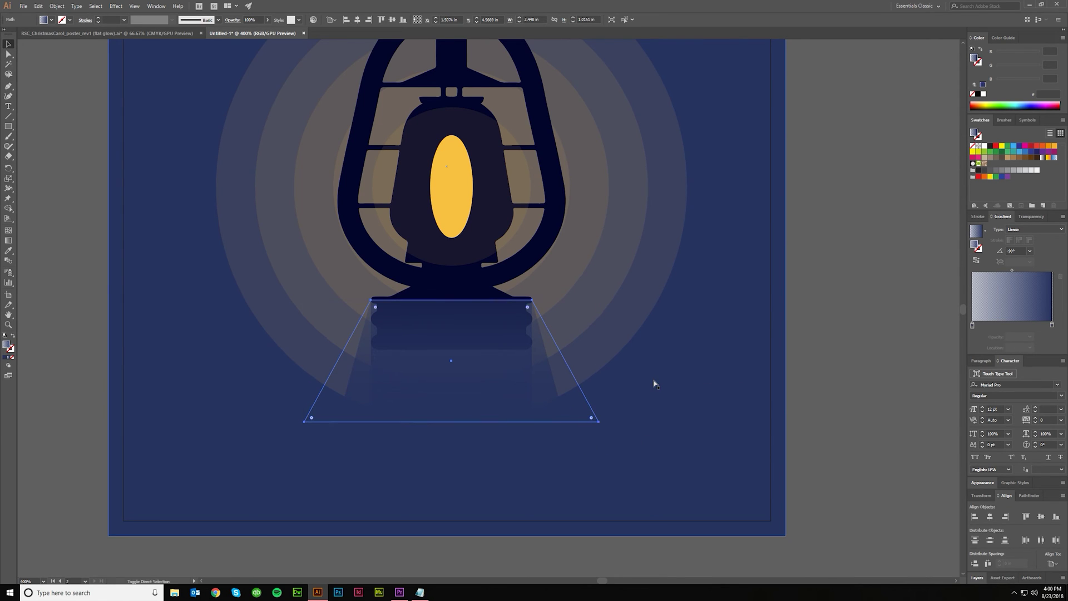
pyautogui.scroll(1, 753, 417)
pyautogui.click(753, 418)
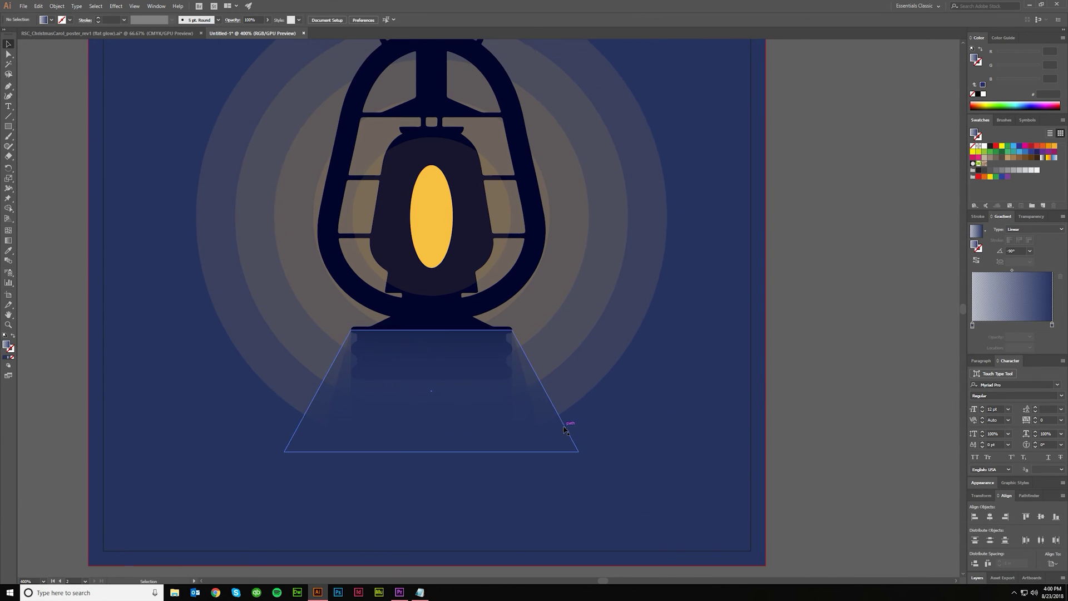
pyautogui.click(547, 431)
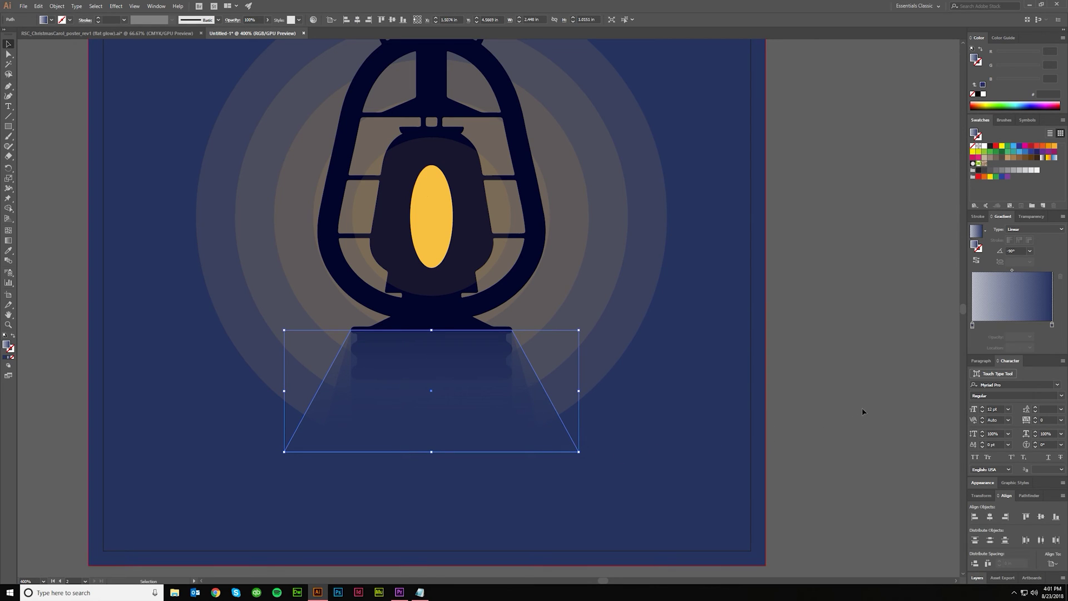
pyautogui.click(729, 442)
pyautogui.click(572, 434)
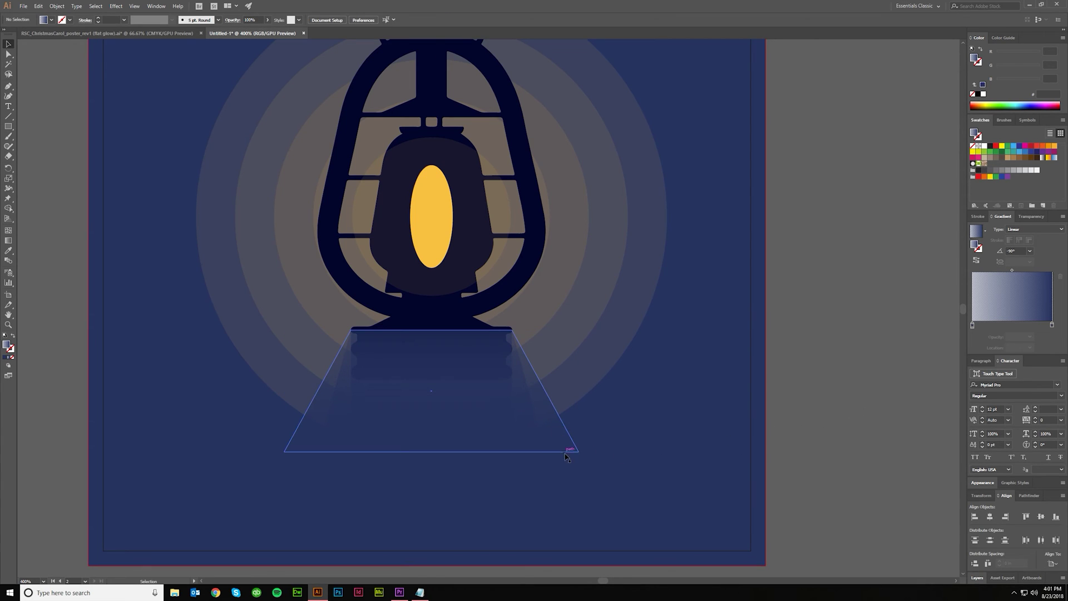
pyautogui.click(567, 470)
pyautogui.press('a')
pyautogui.click(542, 444)
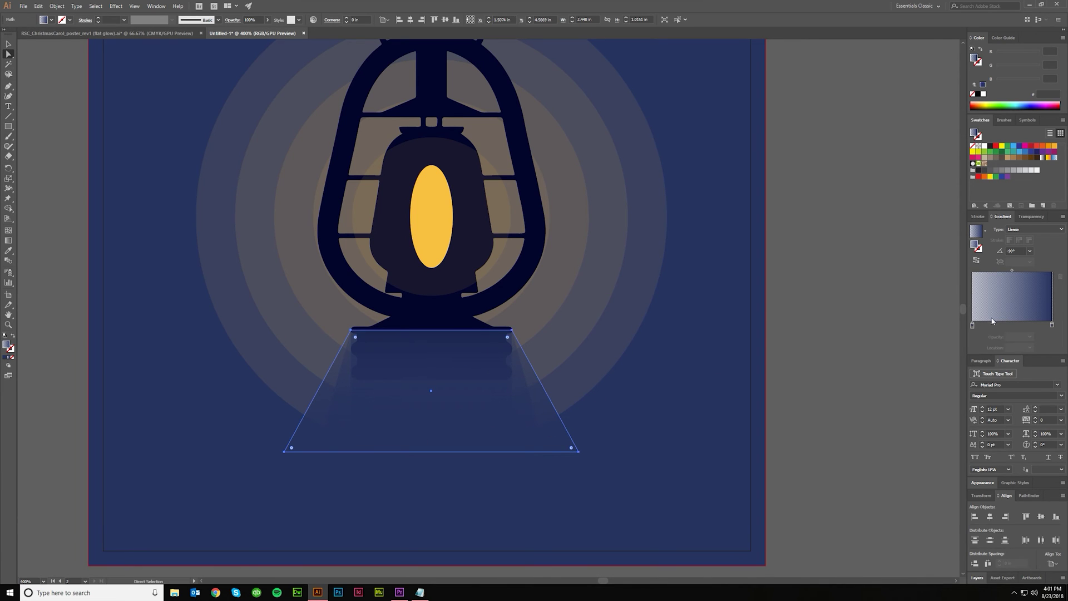
# - Set the gradient's left stop opacity from 25% to 0%
pyautogui.click(972, 326)
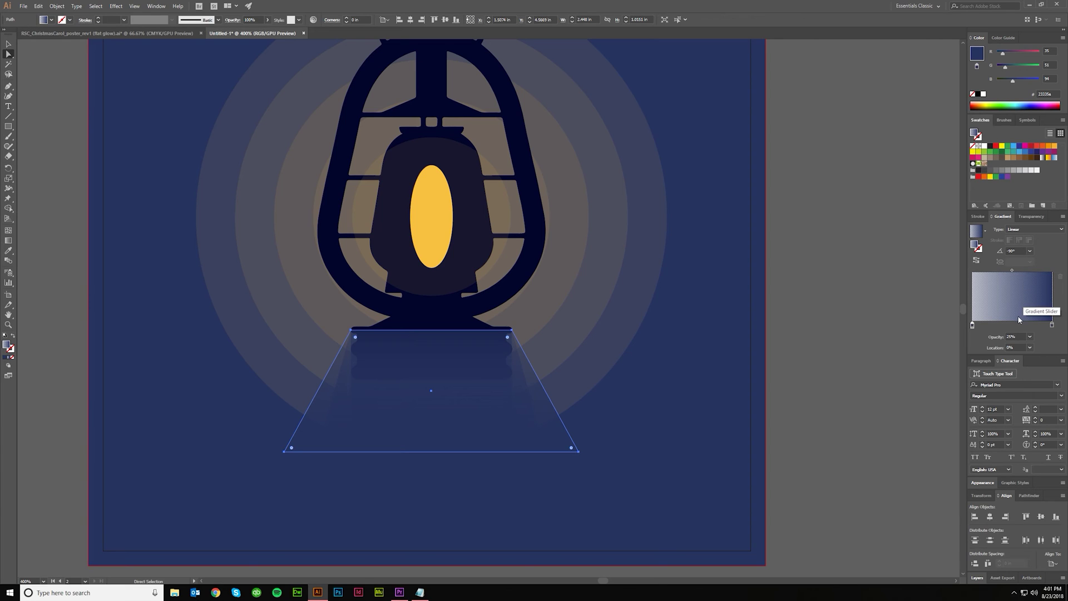
pyautogui.click(1013, 337)
pyautogui.write('0')
pyautogui.press('Return')
# - Check the fade with nothing selected, then select the lantern group
pyautogui.click(838, 370)
pyautogui.press('v')
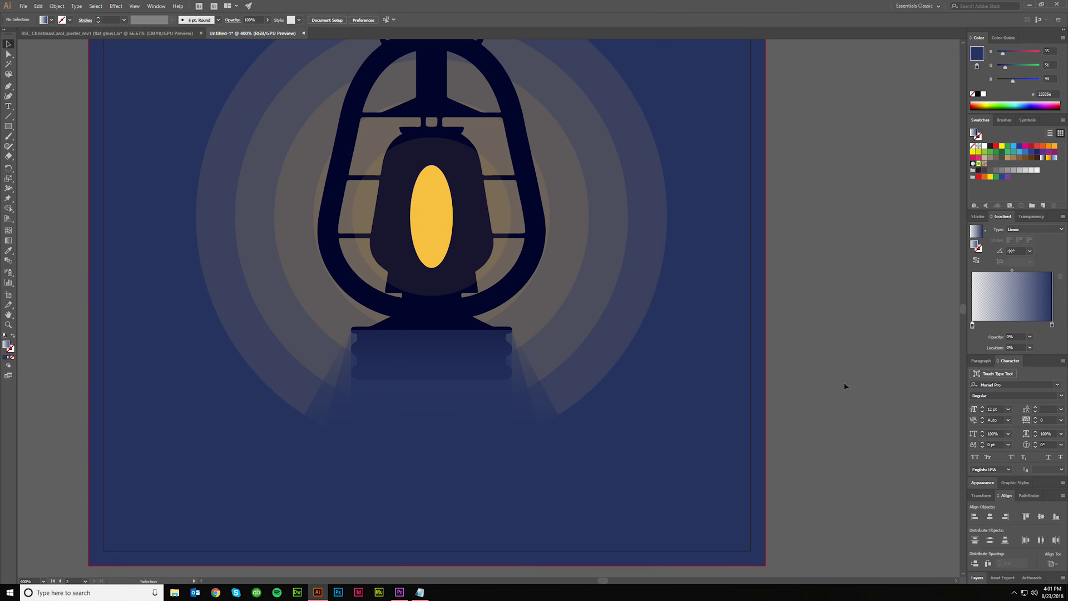
pyautogui.hscroll(-1, 473, 391)
pyautogui.scroll(3, 473, 391)
pyautogui.click(412, 301)
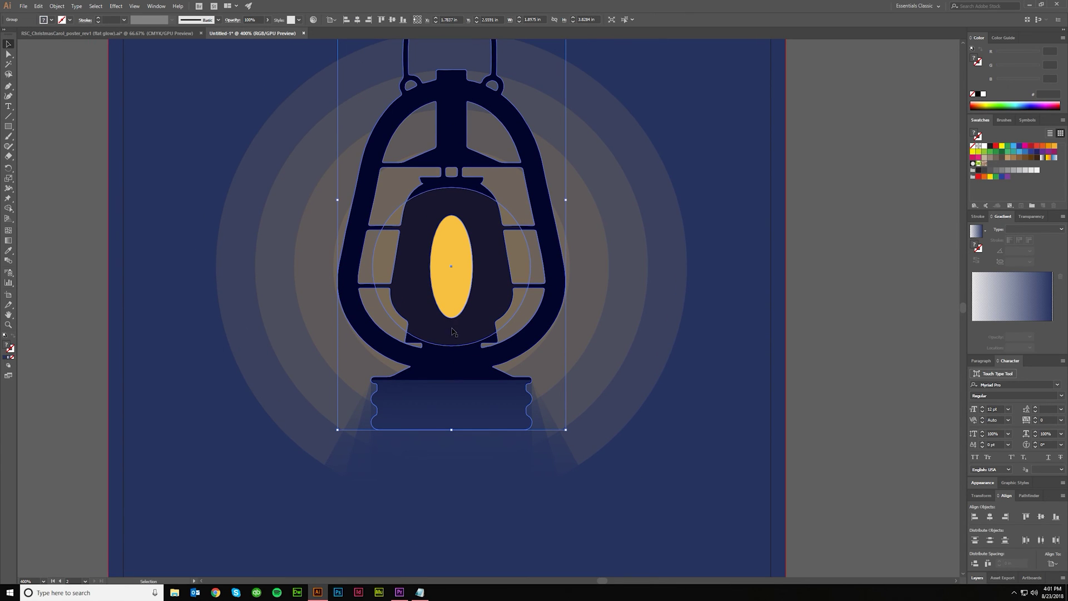
# - Select the glow paths in Outline view and send them backward behind the lantern base
pyautogui.hotkey('ctrl', 'shift', 'a')
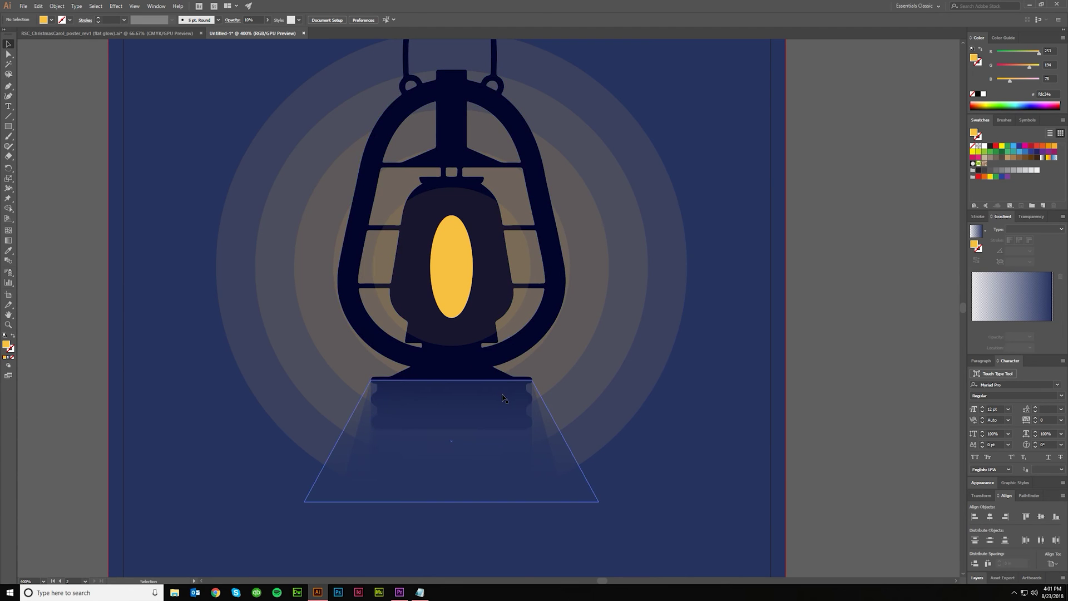
pyautogui.click(534, 487)
pyautogui.hotkey('ctrl', 'y')
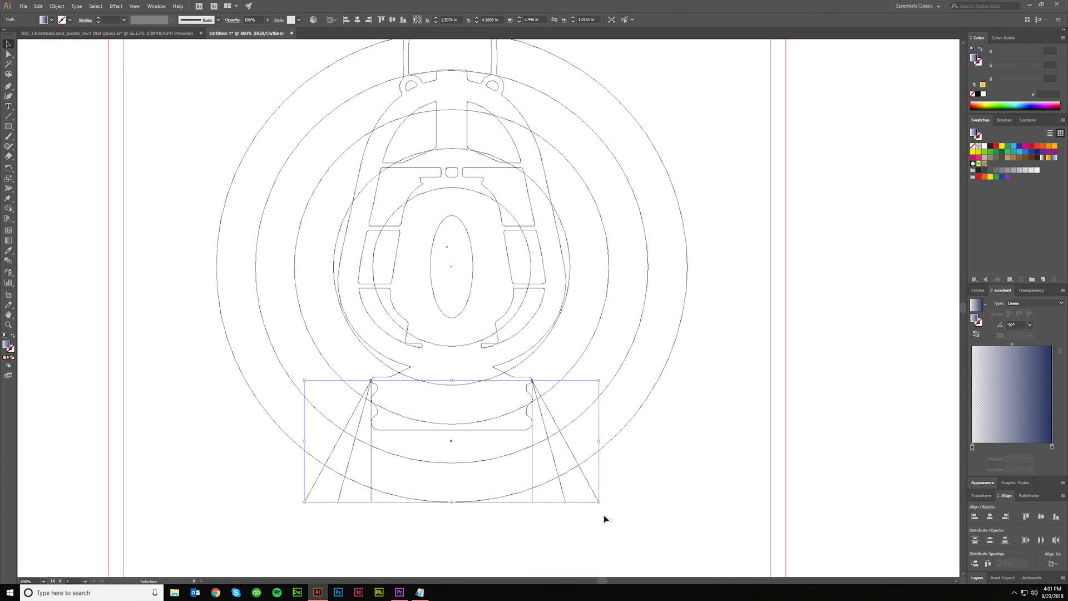
pyautogui.moveTo(612, 521); pyautogui.dragTo(568, 498)
pyautogui.hotkey('ctrl', 'y')
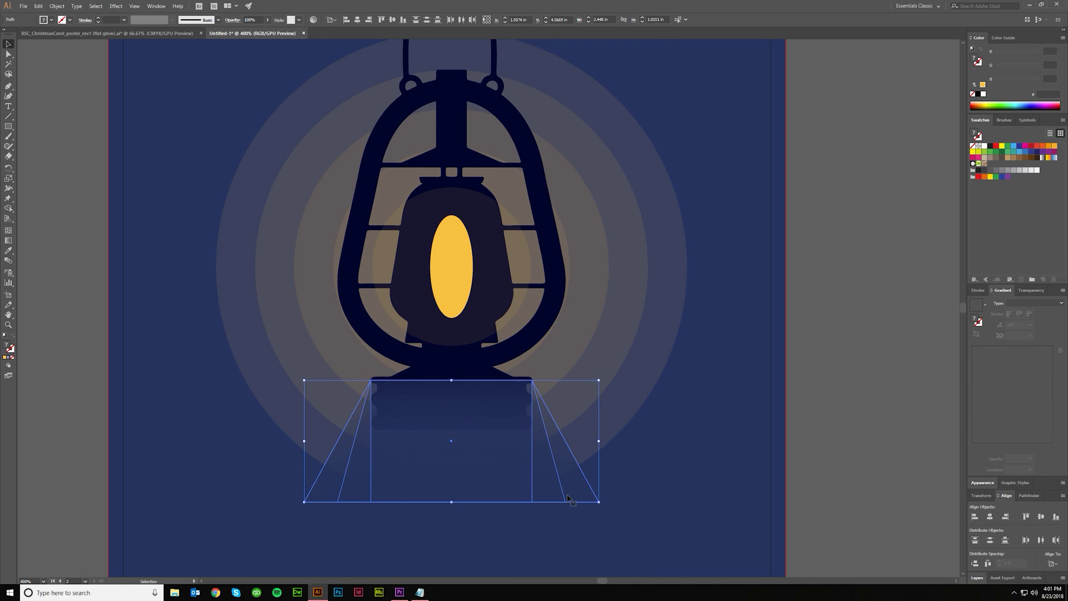
pyautogui.hotkey('ctrl', '[')
pyautogui.hotkey('ctrl', '[')
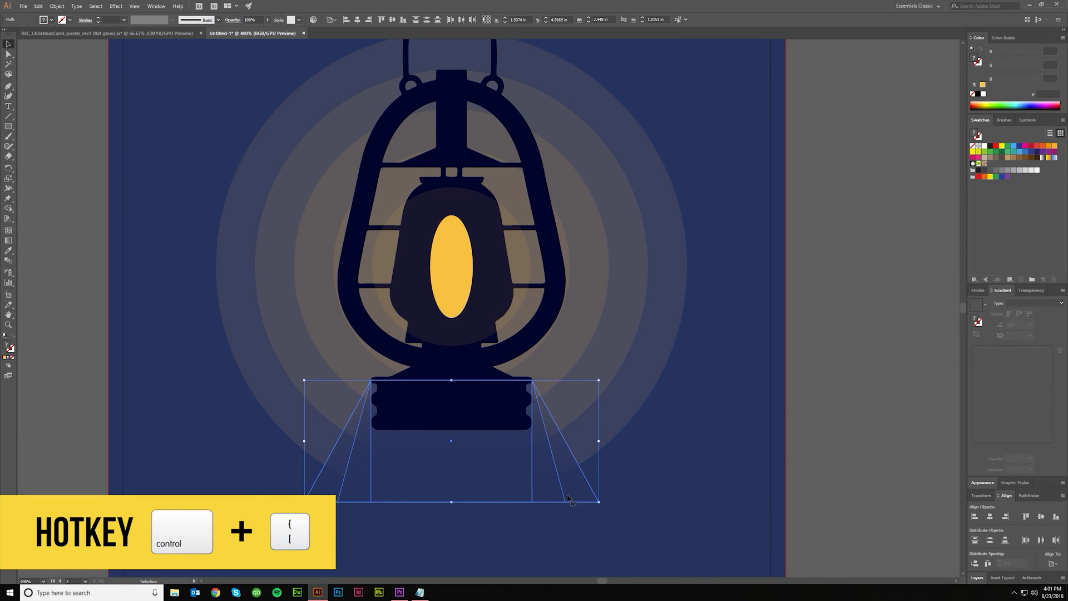
pyautogui.hotkey('ctrl', '-')
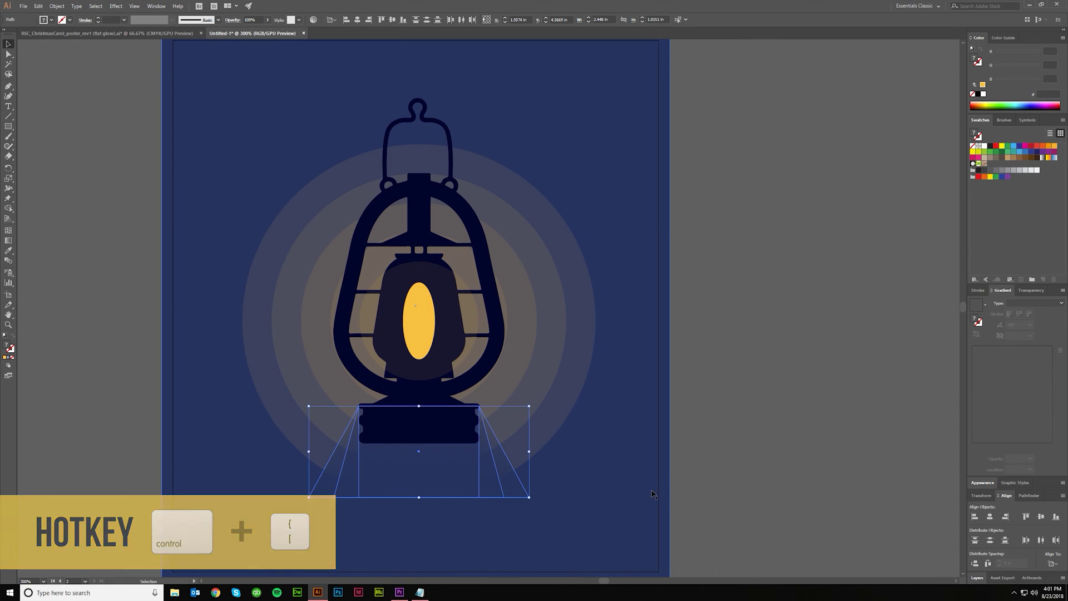
pyautogui.click(732, 368)
pyautogui.hotkey('ctrl', '-')
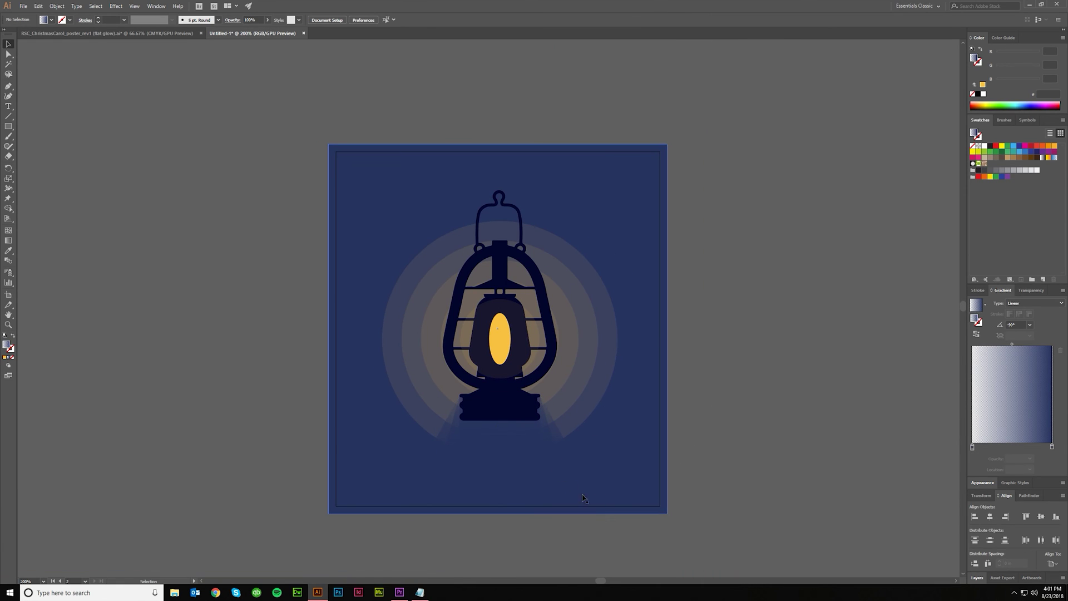
pyautogui.scroll(2, 502, 463)
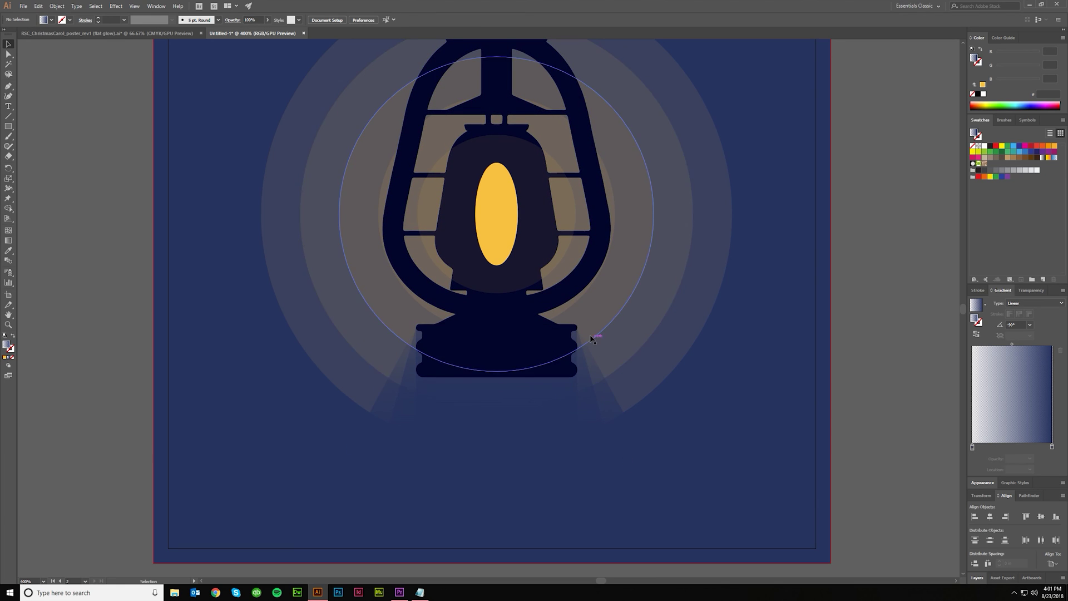
pyautogui.scroll(-2, 609, 381)
pyautogui.hscroll(2, 729, 443)
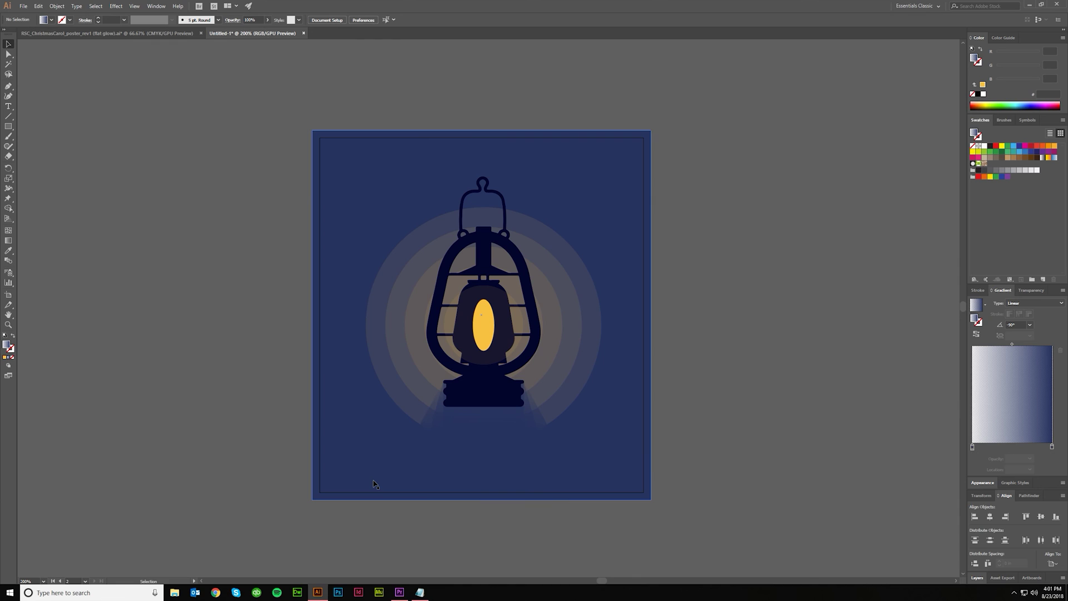
pyautogui.hscroll(1, 372, 483)
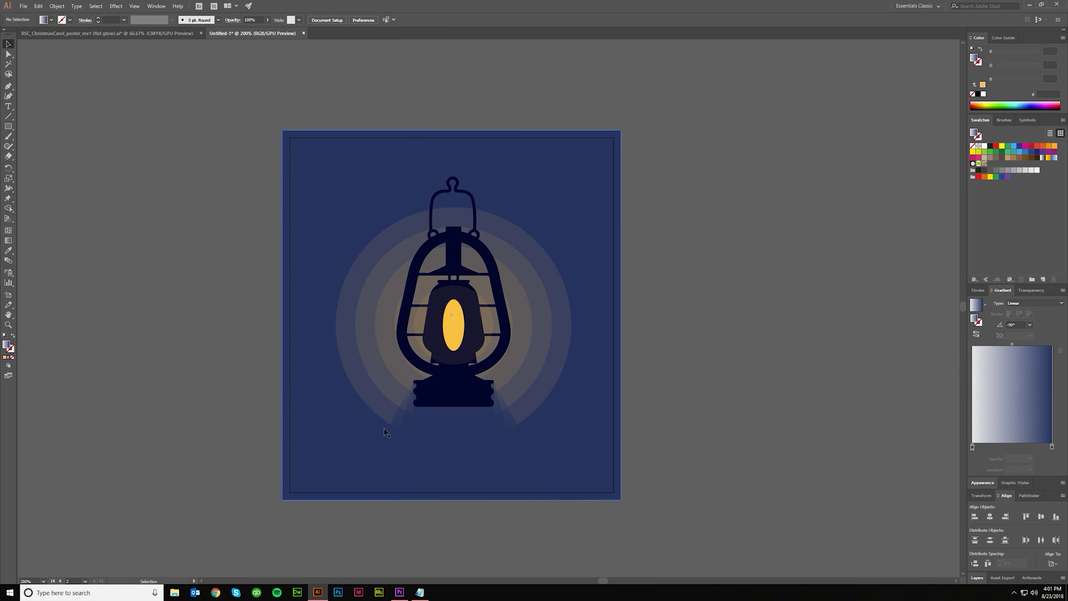
pyautogui.hscroll(1, 572, 467)
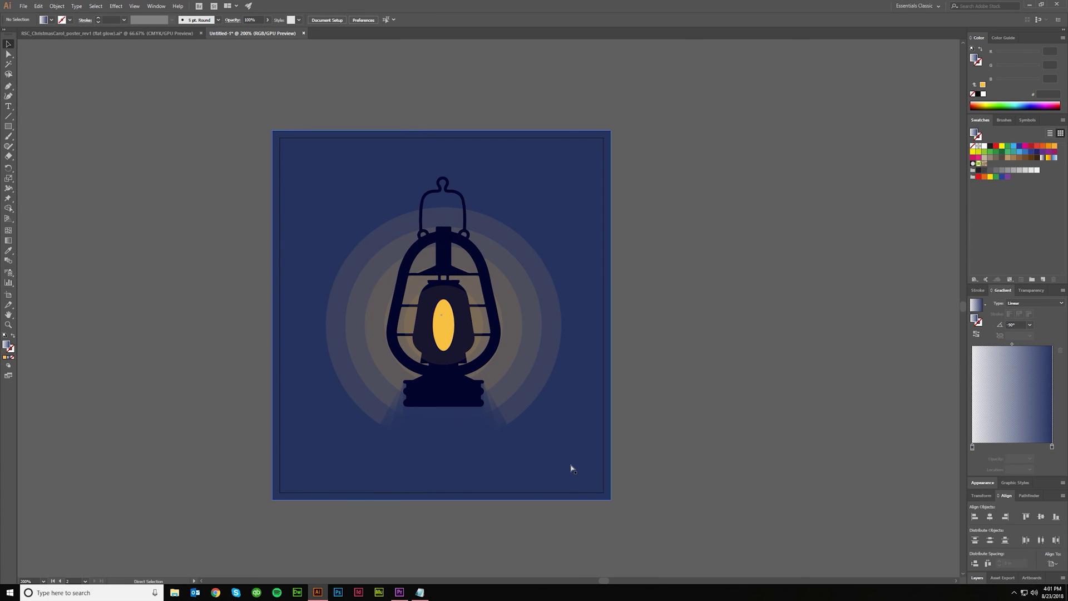
pyautogui.scroll(-1, 584, 470)
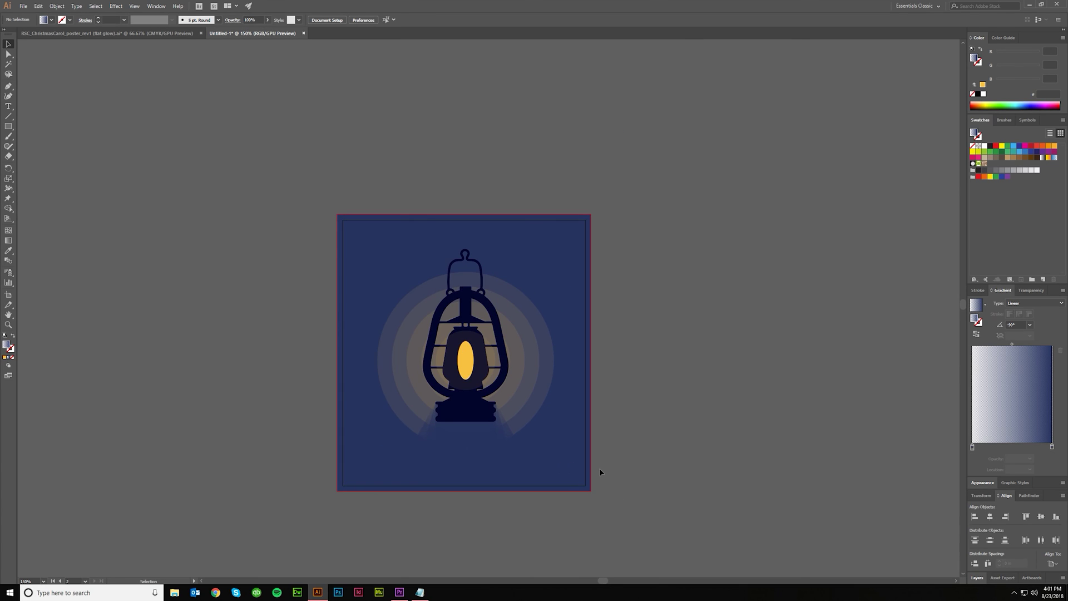
pyautogui.scroll(4, 513, 443)
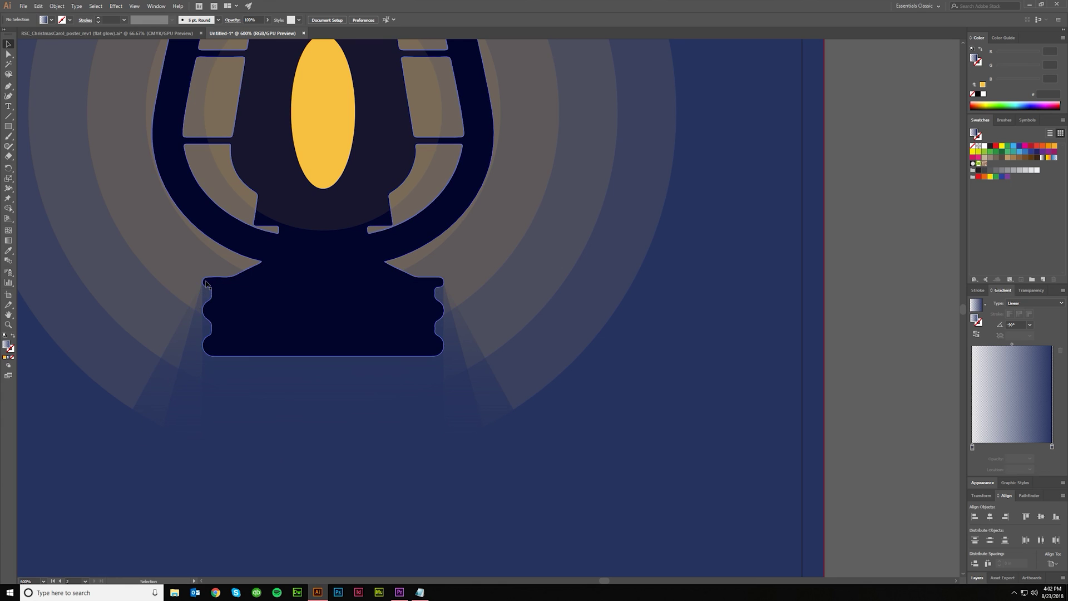
pyautogui.scroll(-4, 236, 394)
pyautogui.hscroll(-2, 598, 380)
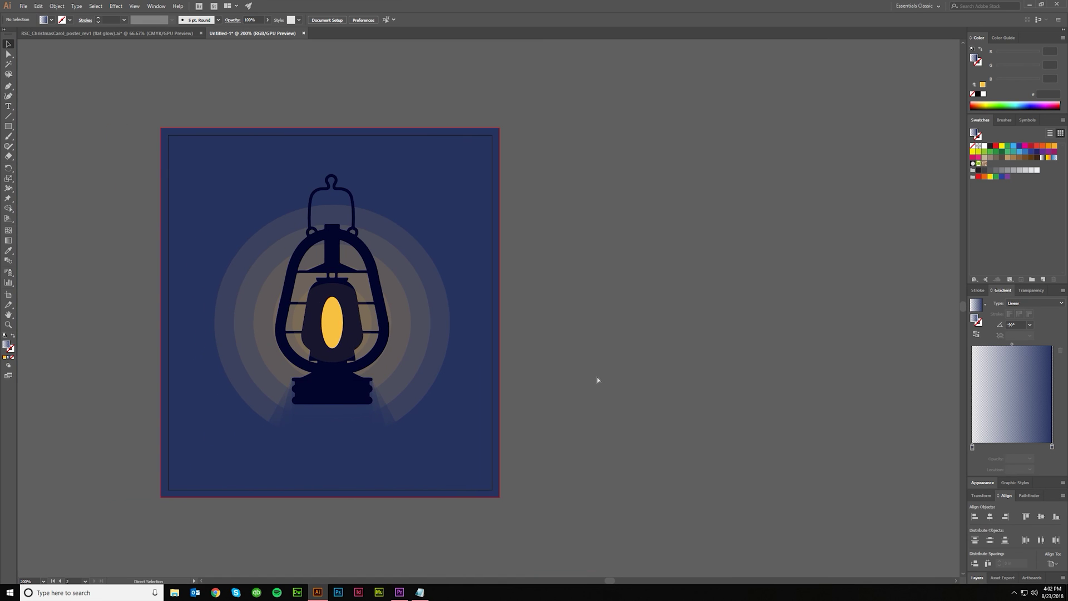
pyautogui.hscroll(-1, 510, 338)
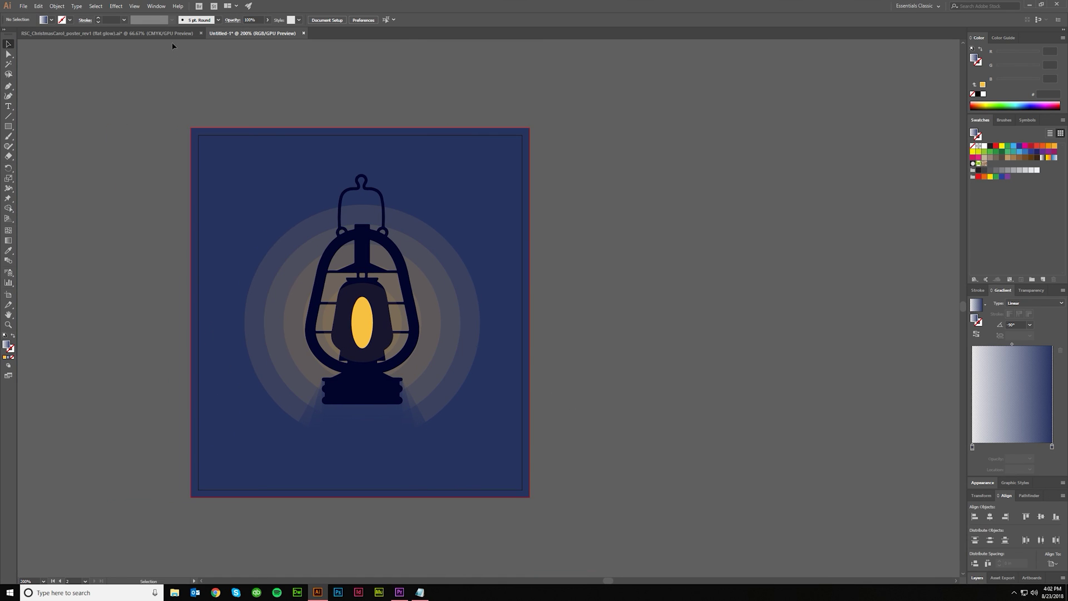
pyautogui.click(106, 33)
pyautogui.scroll(1, 679, 343)
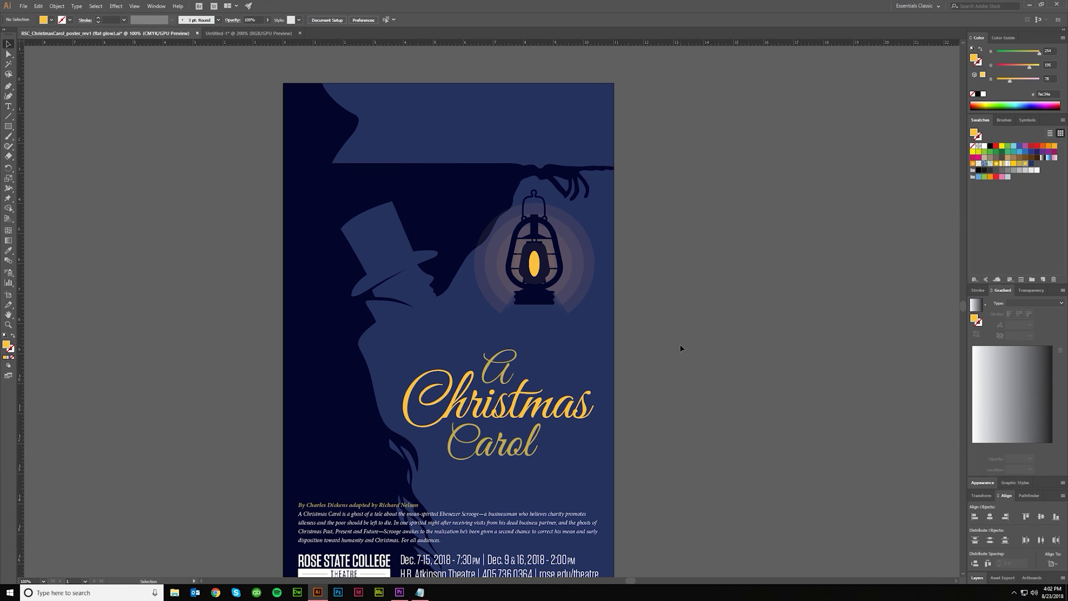
pyautogui.hscroll(1, 680, 344)
pyautogui.click(249, 33)
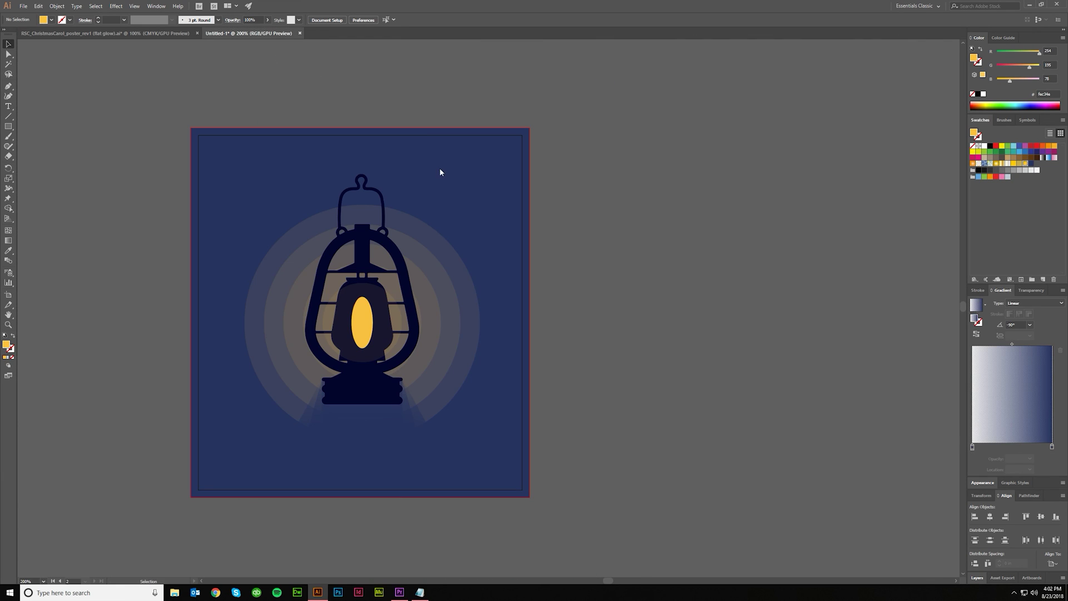